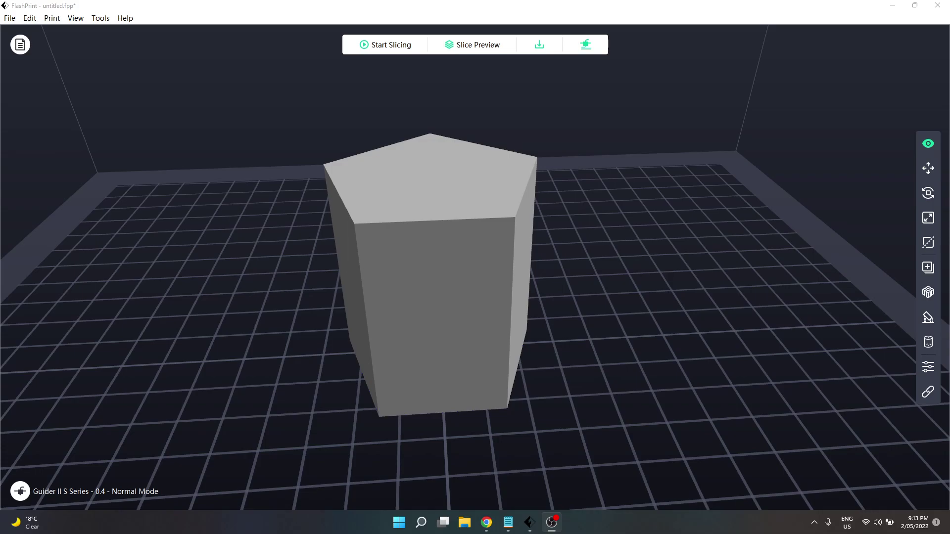
# Check FlashPrint's slicing settings, leaving Vase Mode set to No
pyautogui.click(386, 44)
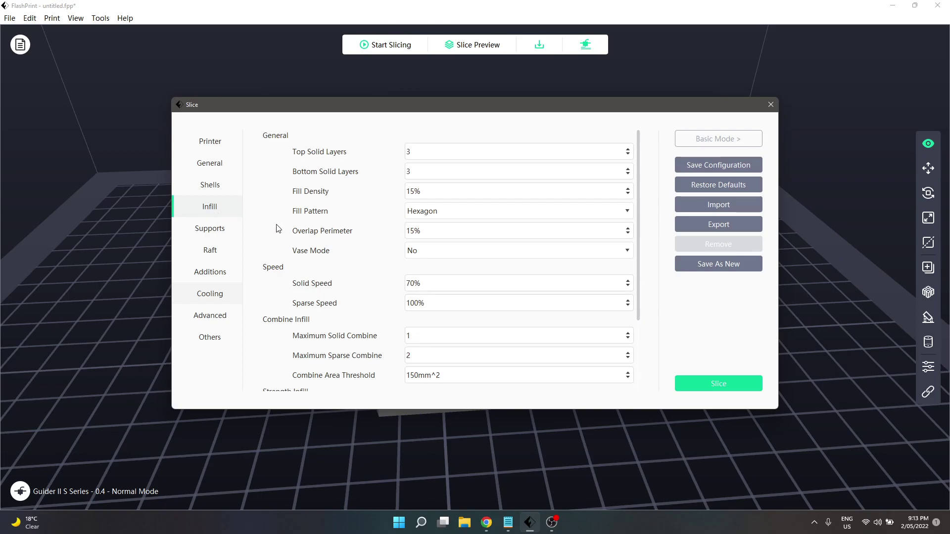
pyautogui.click(541, 250)
pyautogui.click(766, 106)
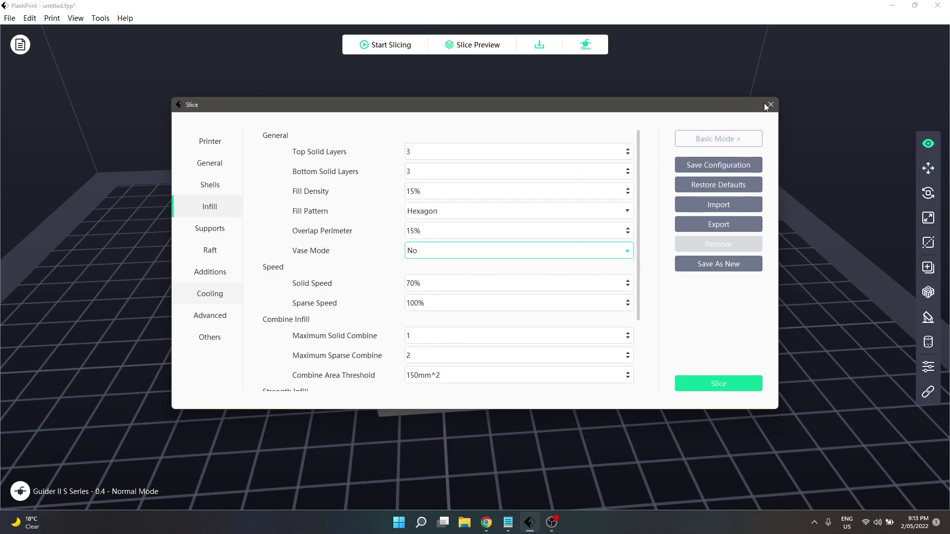
pyautogui.click(766, 106)
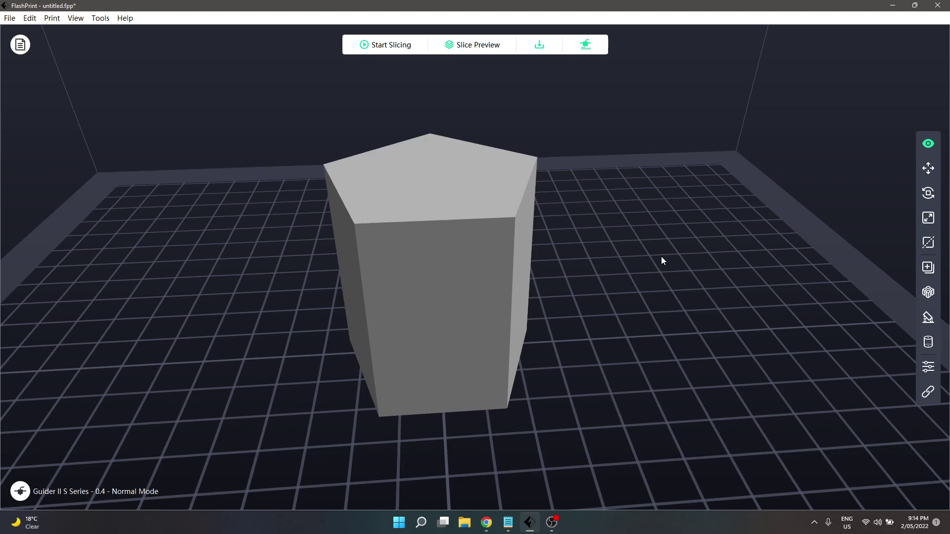
# Launch Blender, close the splash screen, and delete the default camera, cube and light
pyautogui.press('super')
pyautogui.write('blender')
pyautogui.press('Return')
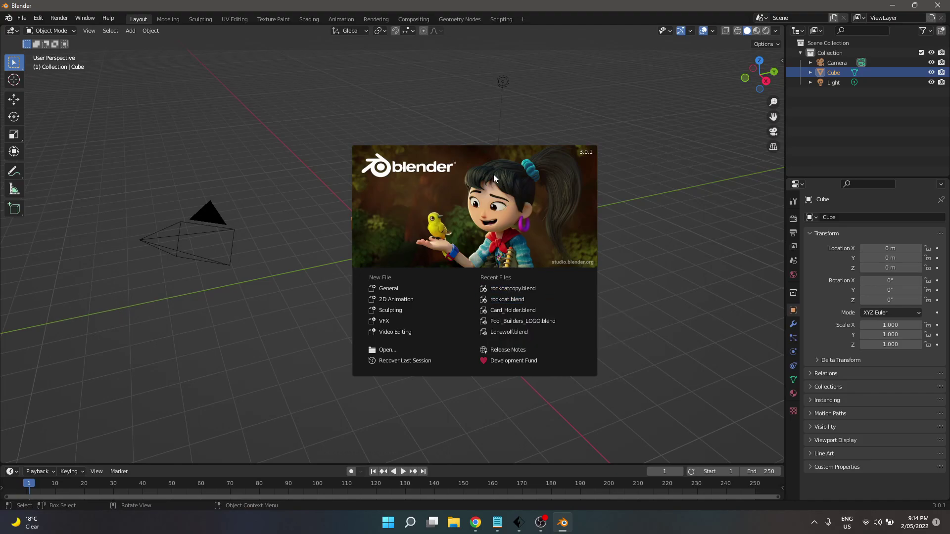
pyautogui.click(431, 119)
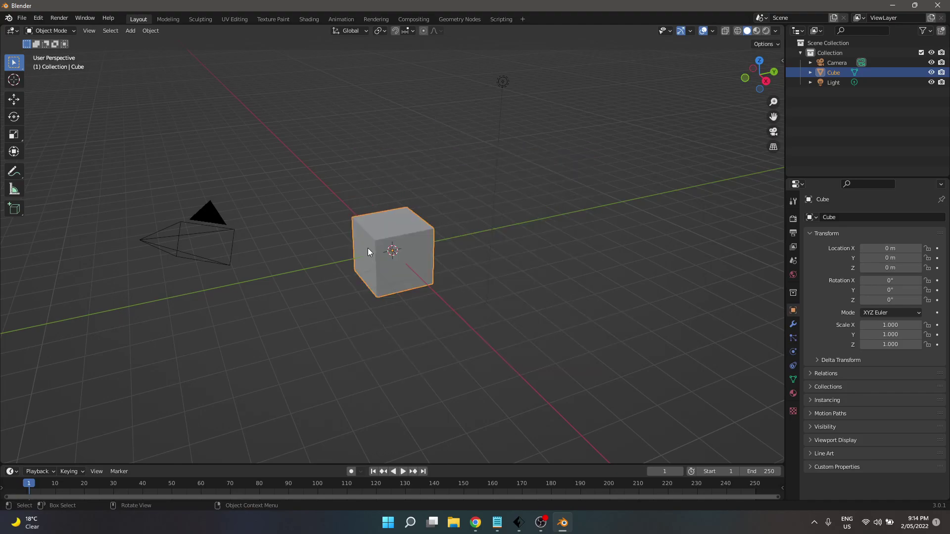
pyautogui.moveTo(170, 62); pyautogui.dragTo(590, 435)
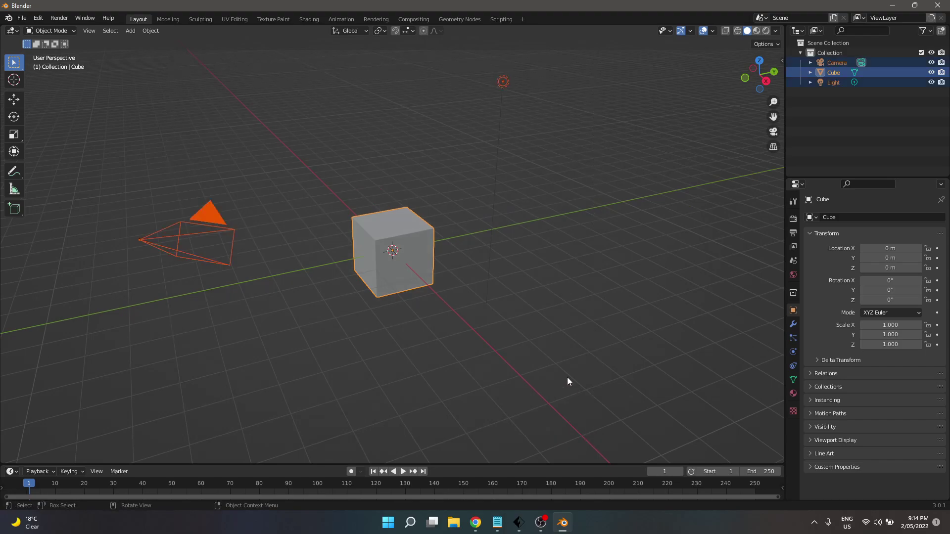
pyautogui.press('Delete')
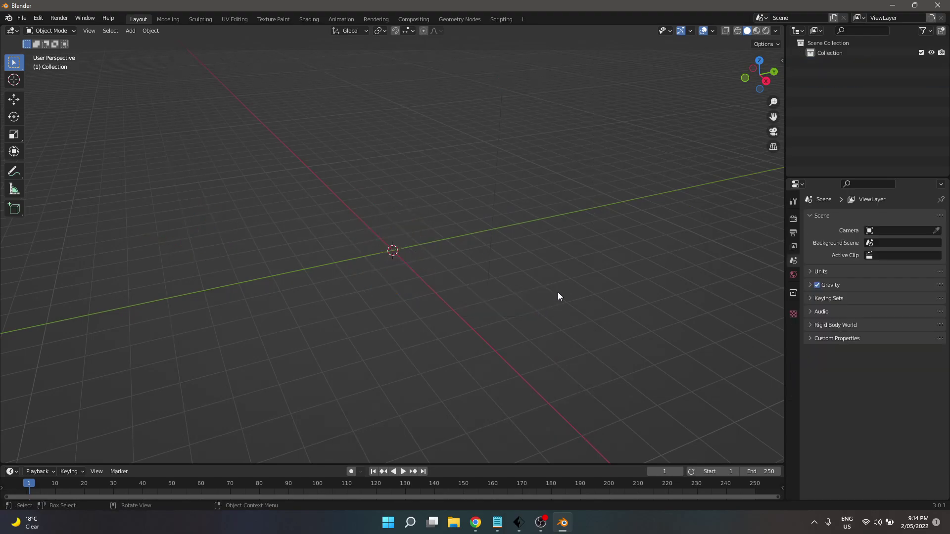
pyautogui.hotkey('shift', 'a')
pyautogui.moveTo(406, 245)
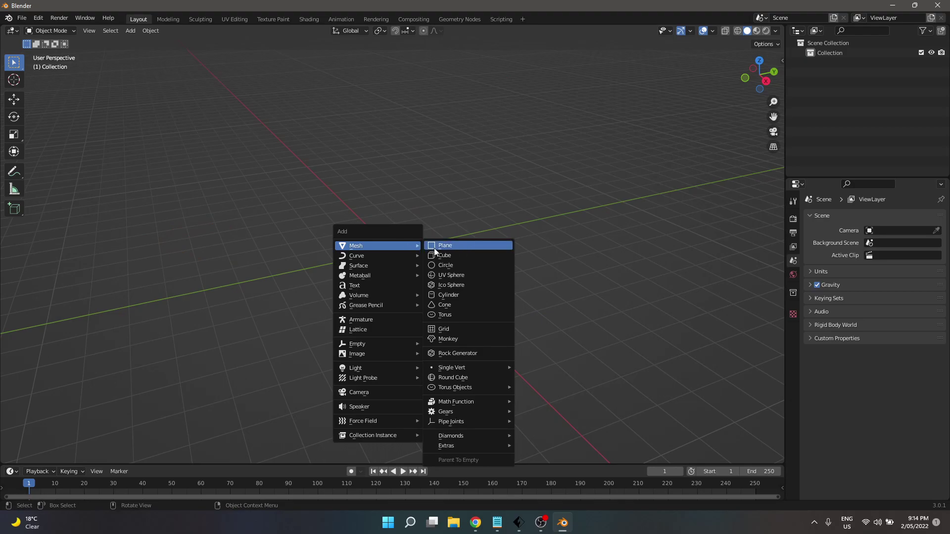
pyautogui.click(463, 265)
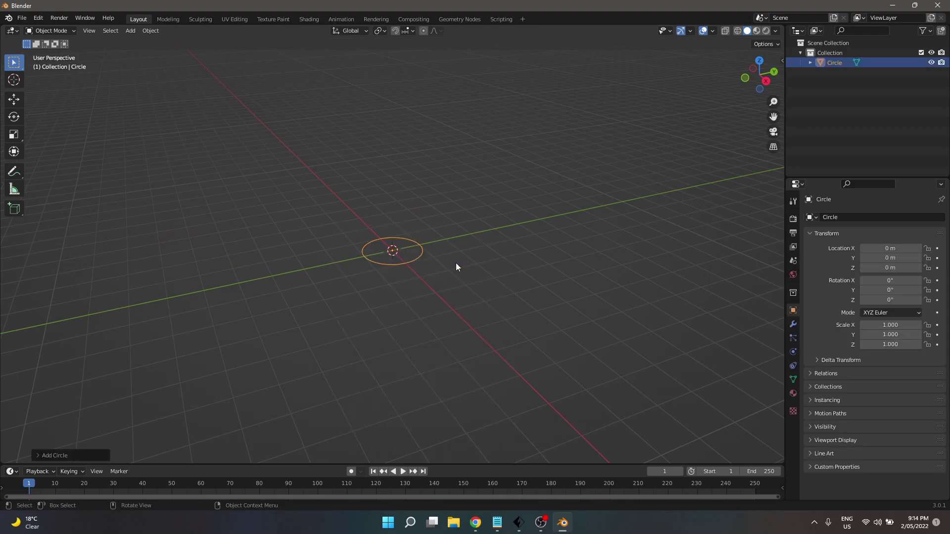
pyautogui.click(39, 455)
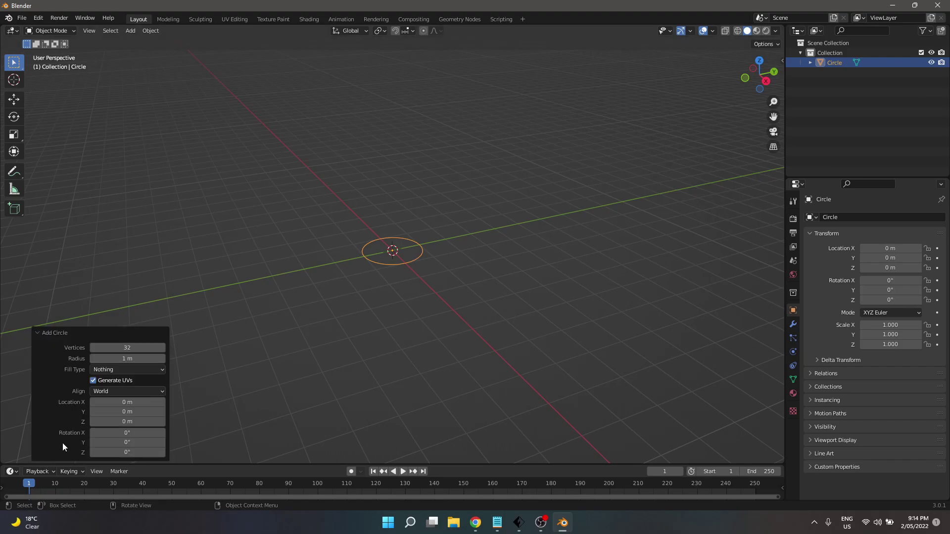
pyautogui.click(140, 347)
pyautogui.write('1')
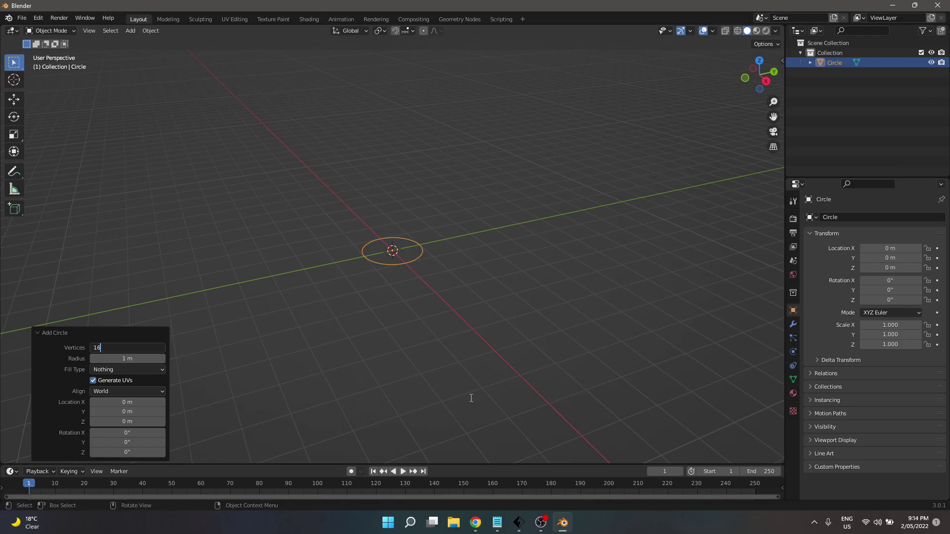
pyautogui.write('6')
pyautogui.press('Return')
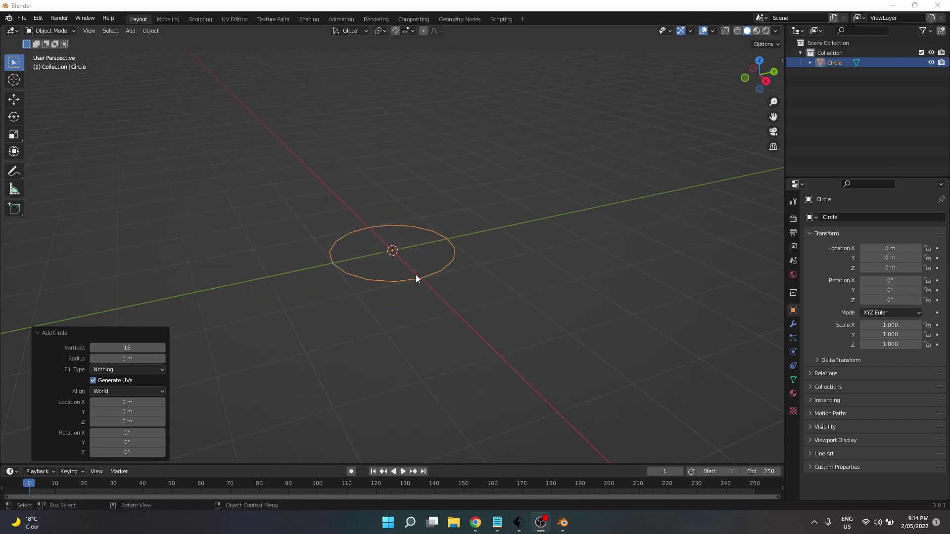
pyautogui.click(341, 319)
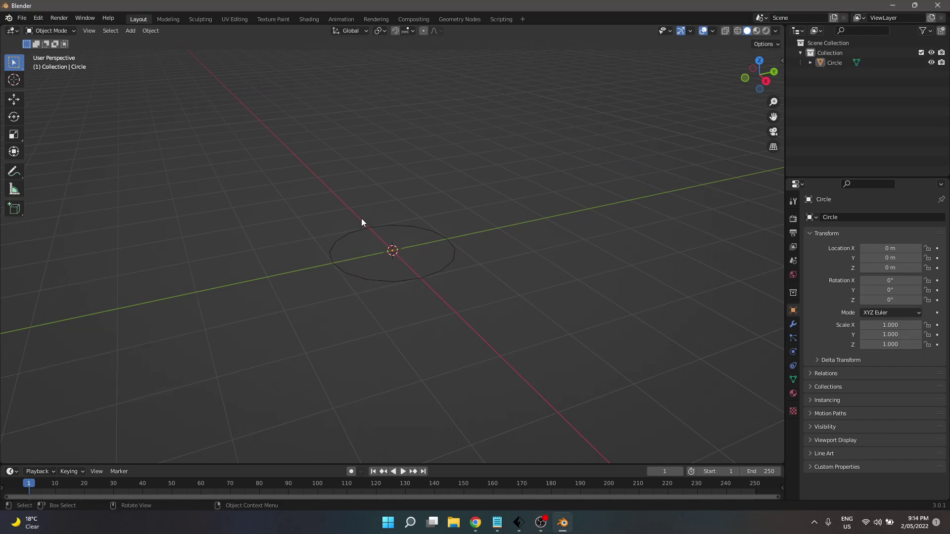
pyautogui.click(365, 230)
pyautogui.press('x')
pyautogui.click(364, 238)
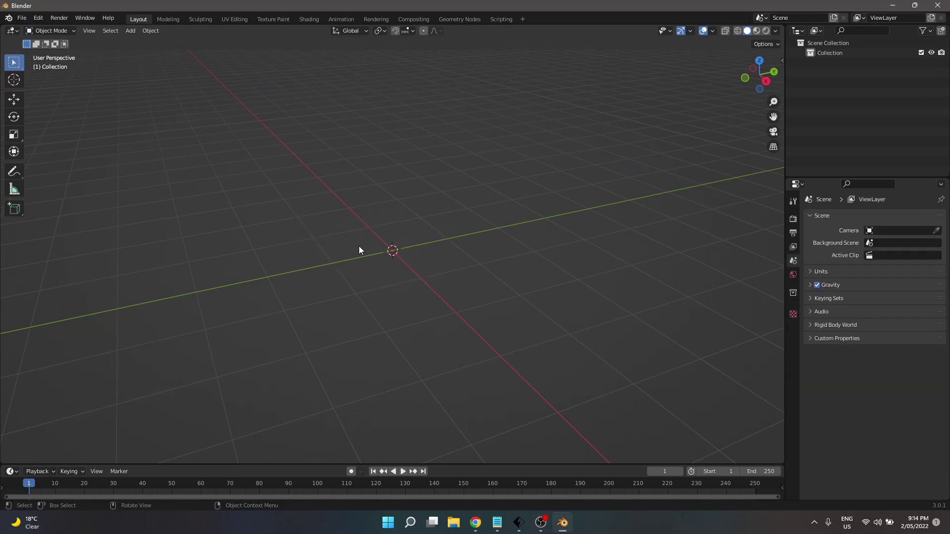
pyautogui.hotkey('shift', 'a')
pyautogui.moveTo(355, 266)
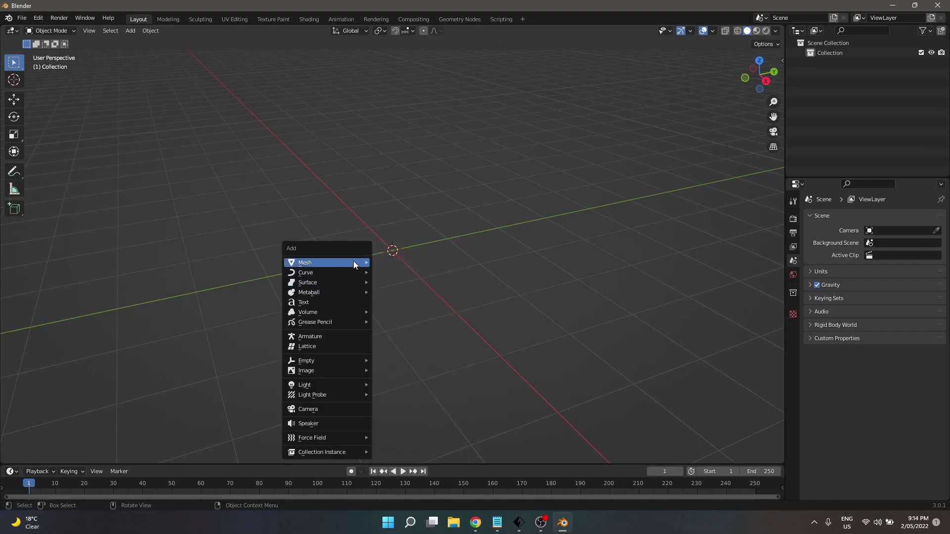
# Add a cylinder with 16 vertices at the origin and switch into Edit Mode
pyautogui.click(423, 313)
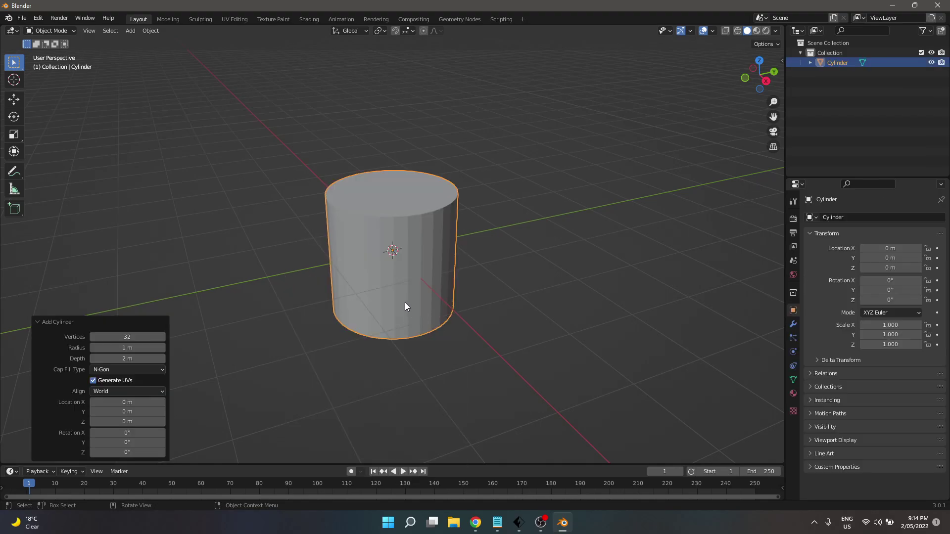
pyautogui.click(123, 337)
pyautogui.write('16')
pyautogui.press('Return')
pyautogui.click(313, 131)
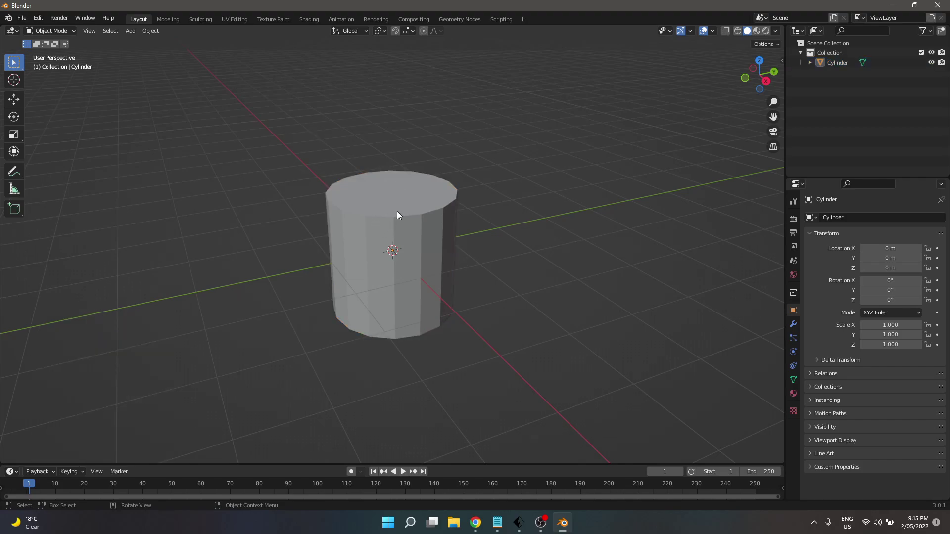
pyautogui.press('Tab')
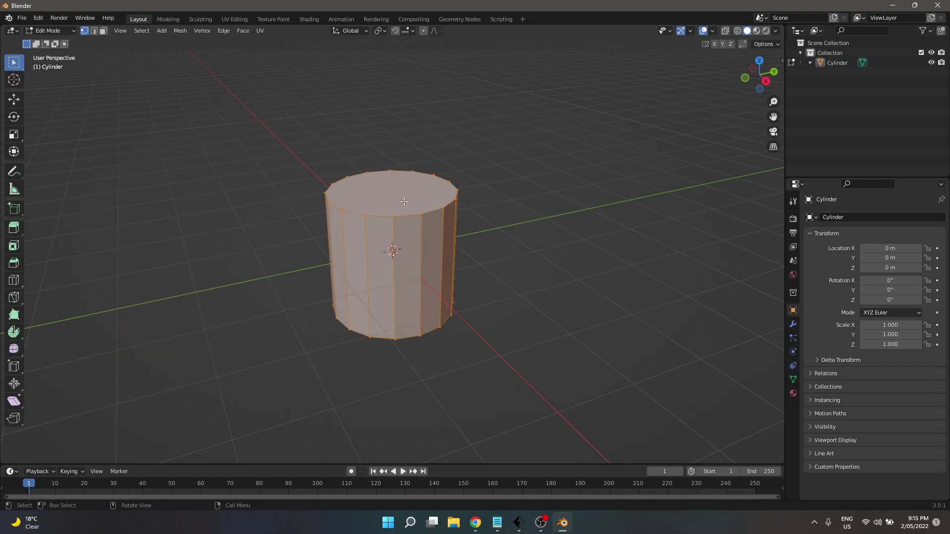
# Extrude the cylinder's top face upward to make it taller
pyautogui.click(103, 31)
pyautogui.click(430, 207)
pyautogui.press('e')
pyautogui.click(426, 45)
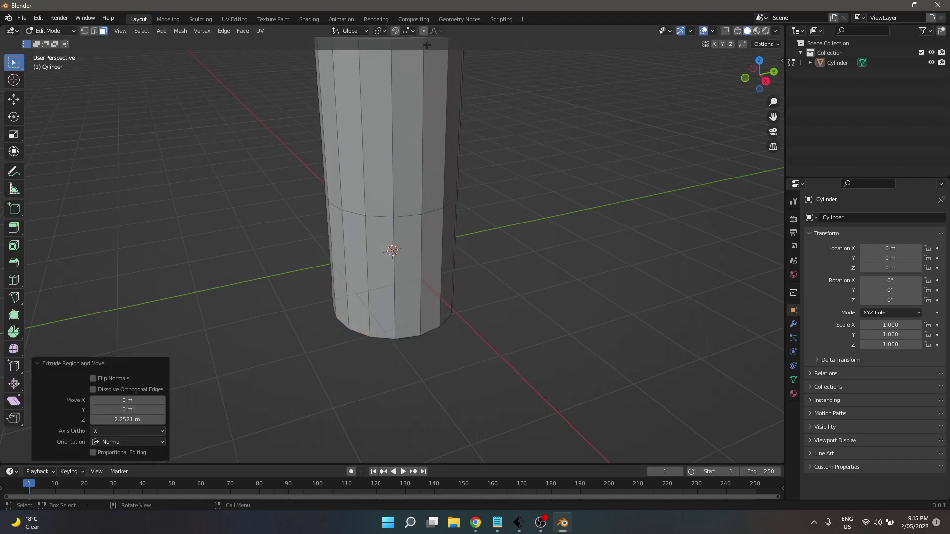
# In Right Ortho view with X-ray, scale the middle and top vertex rings outward
pyautogui.click(85, 31)
pyautogui.click(766, 82)
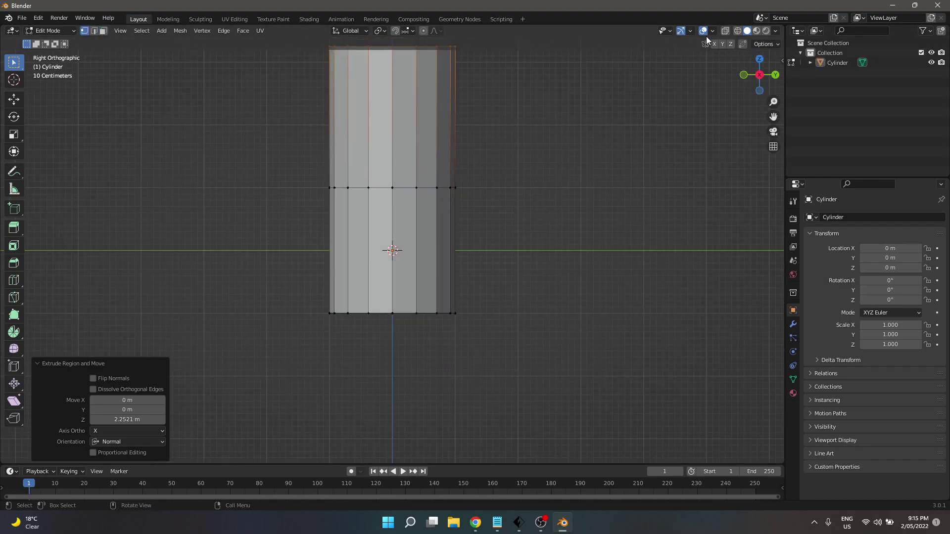
pyautogui.click(725, 31)
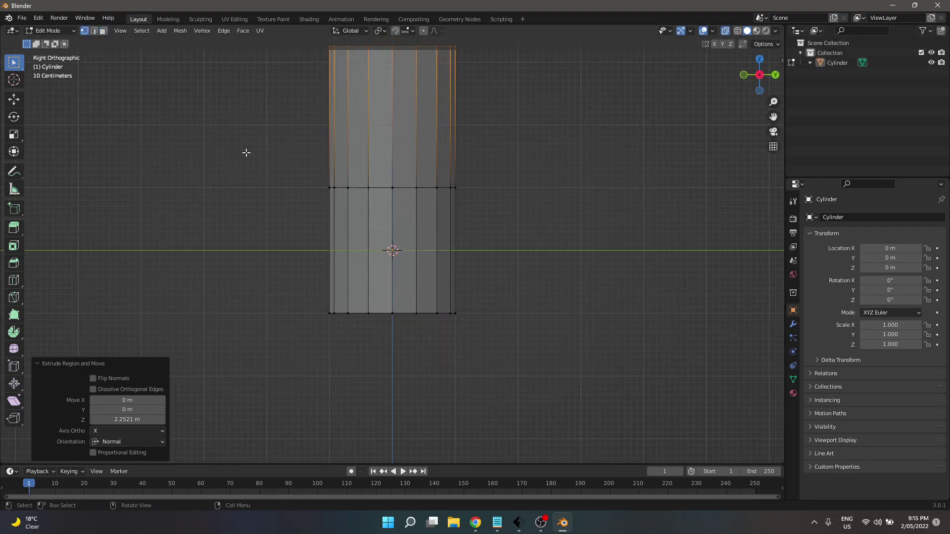
pyautogui.moveTo(251, 155); pyautogui.dragTo(537, 246)
pyautogui.press('s')
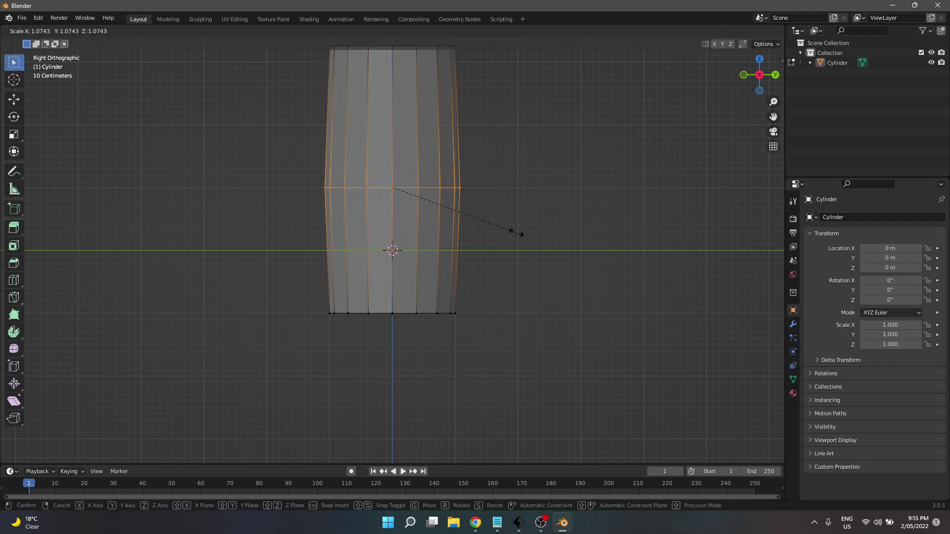
pyautogui.click(562, 223)
pyautogui.scroll(-3, 552, 222)
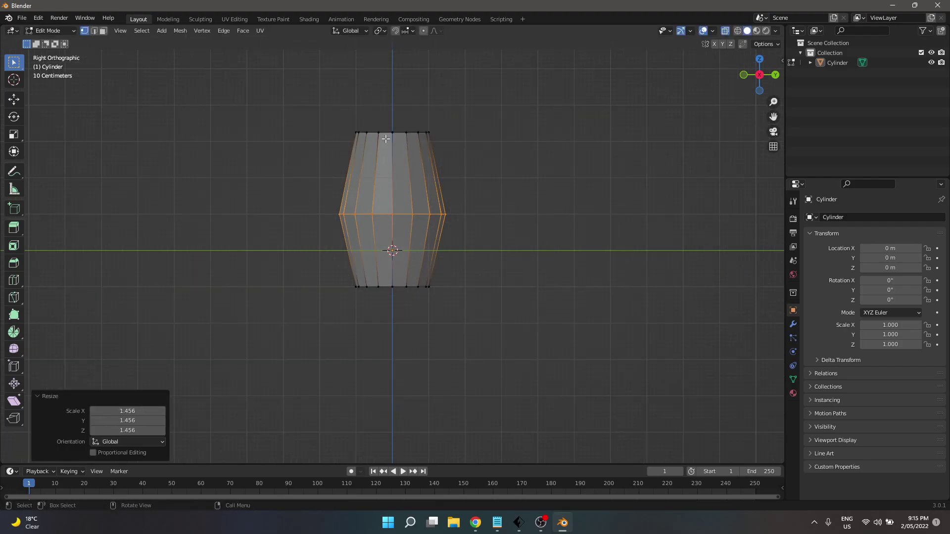
# Shrink the top ring to narrow the neck and widen the middle ring further
pyautogui.moveTo(340, 112); pyautogui.dragTo(448, 149)
pyautogui.press('s')
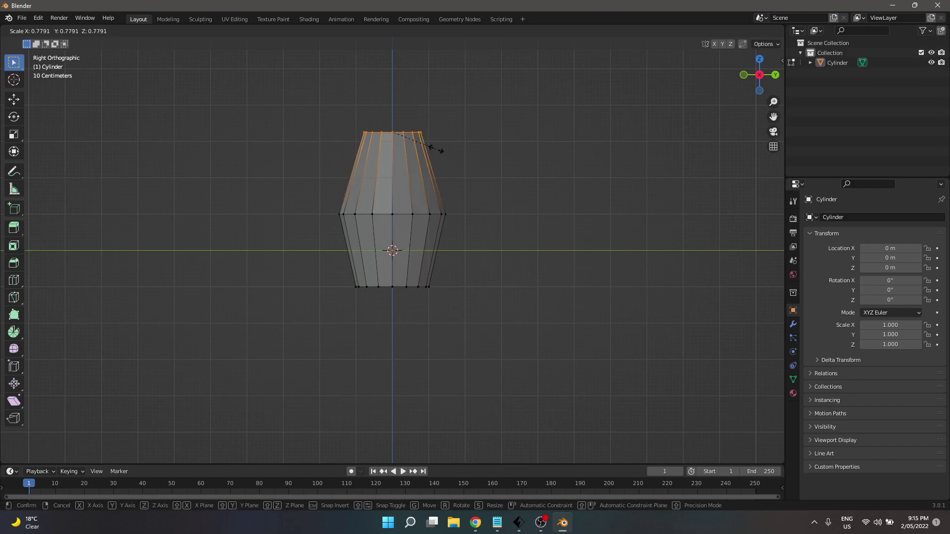
pyautogui.click(431, 148)
pyautogui.moveTo(318, 205); pyautogui.dragTo(501, 229)
pyautogui.press('s')
pyautogui.click(518, 229)
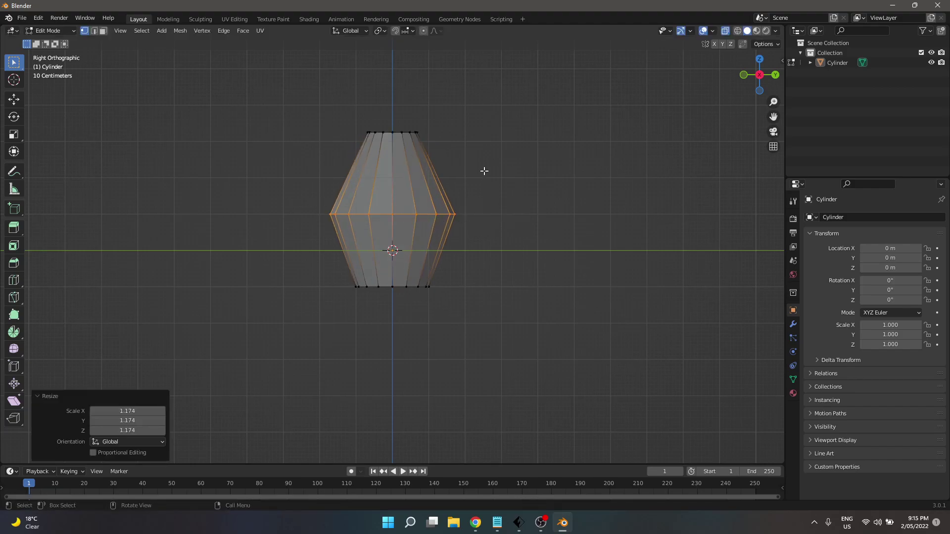
pyautogui.click(451, 148)
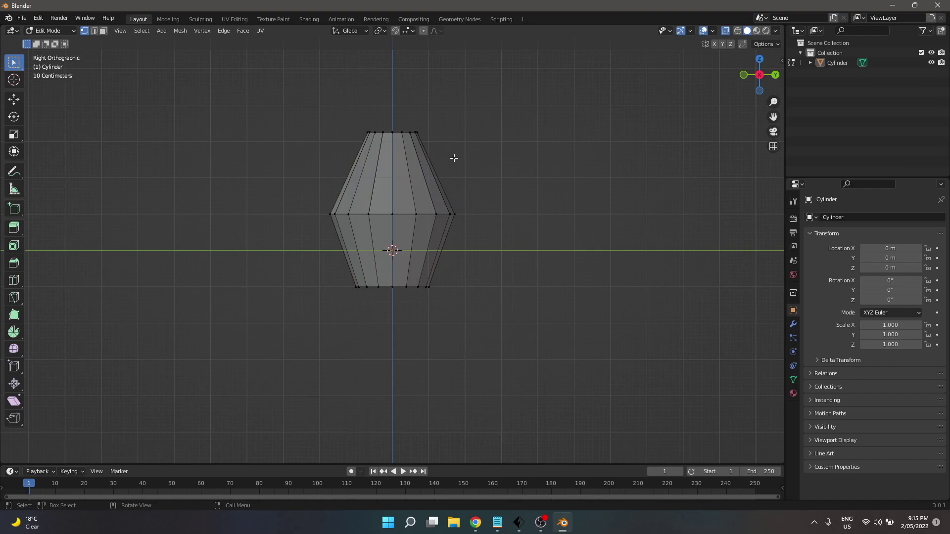
# Delete the vase's bottom cap faces
pyautogui.press('Tab')
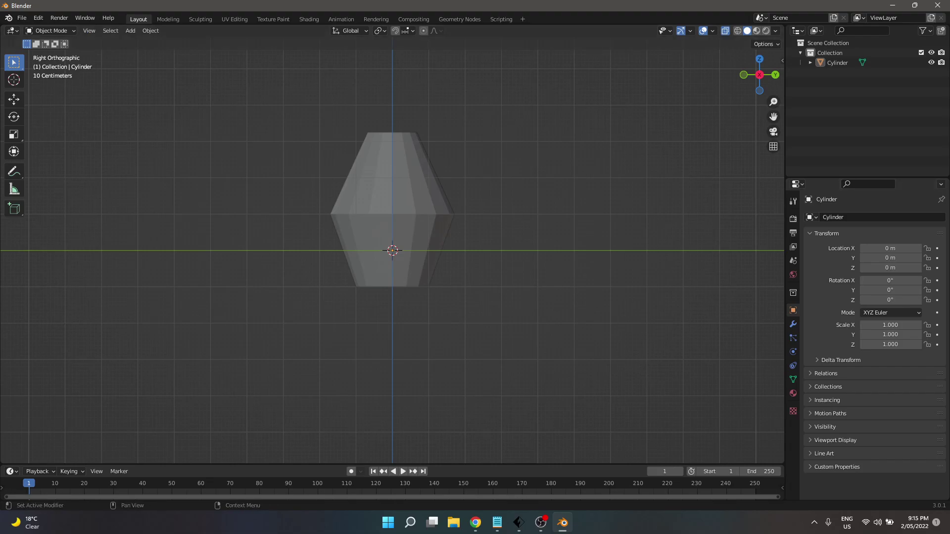
pyautogui.click(792, 325)
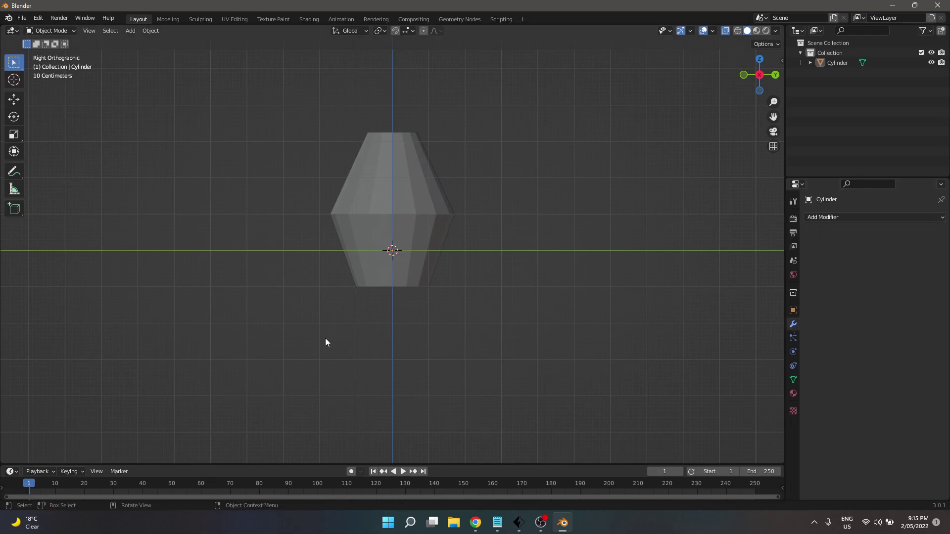
pyautogui.rightClick(391, 310)
pyautogui.moveTo(564, 221); pyautogui.dragTo(406, 265, button='middle')
pyautogui.press('Tab')
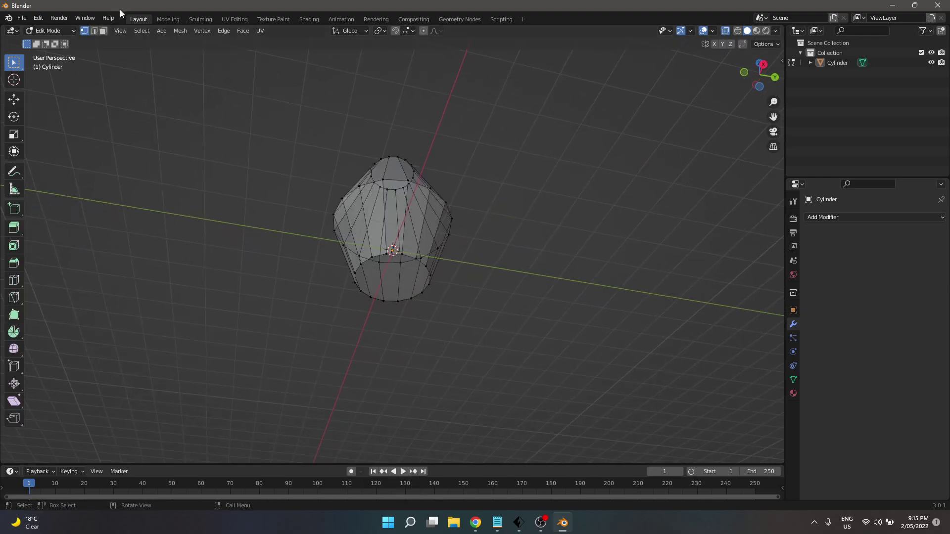
pyautogui.click(389, 280)
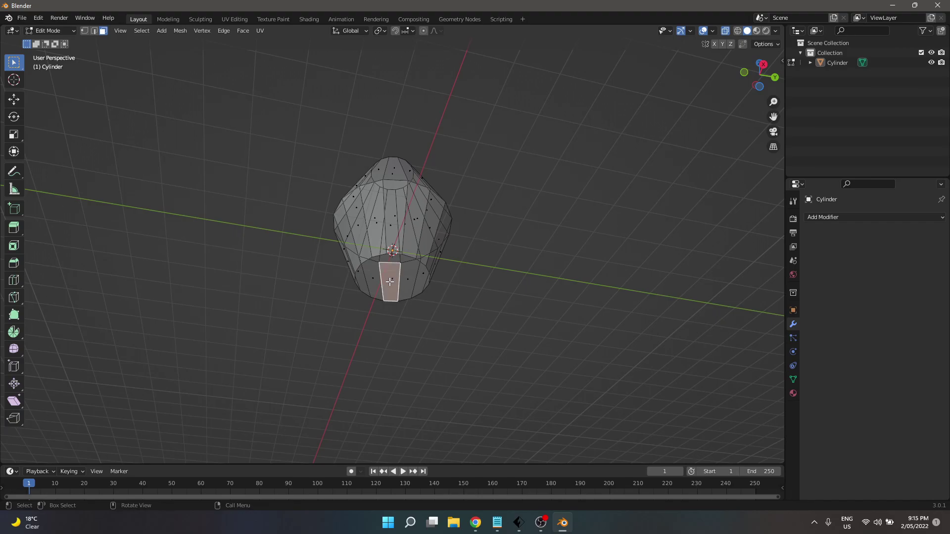
pyautogui.moveTo(447, 333); pyautogui.dragTo(426, 285, button='middle')
pyautogui.click(393, 253)
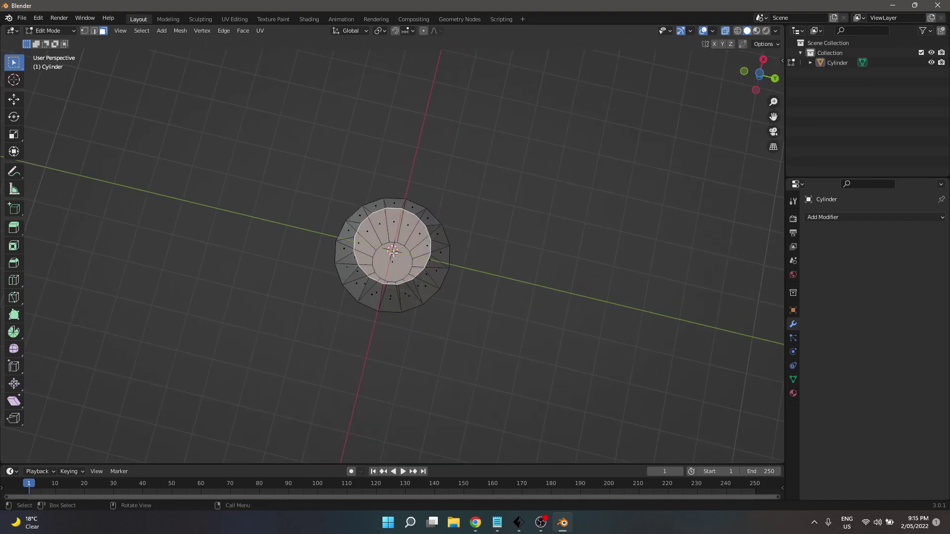
pyautogui.press('x')
pyautogui.click(393, 272)
# Delete the top cap face to open the vase
pyautogui.moveTo(339, 127); pyautogui.dragTo(338, 317, button='middle')
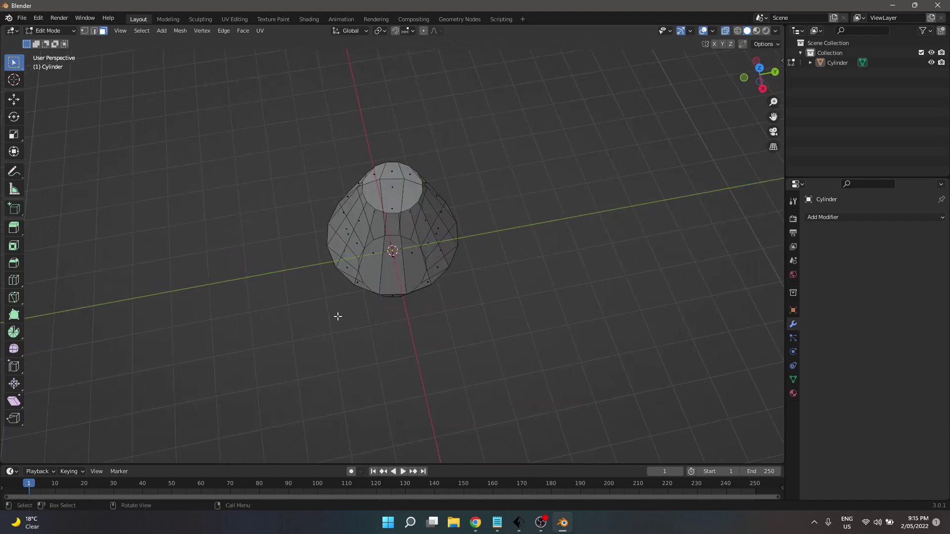
pyautogui.click(394, 183)
pyautogui.press('x')
pyautogui.click(389, 188)
pyautogui.moveTo(530, 312); pyautogui.dragTo(810, 225, button='middle')
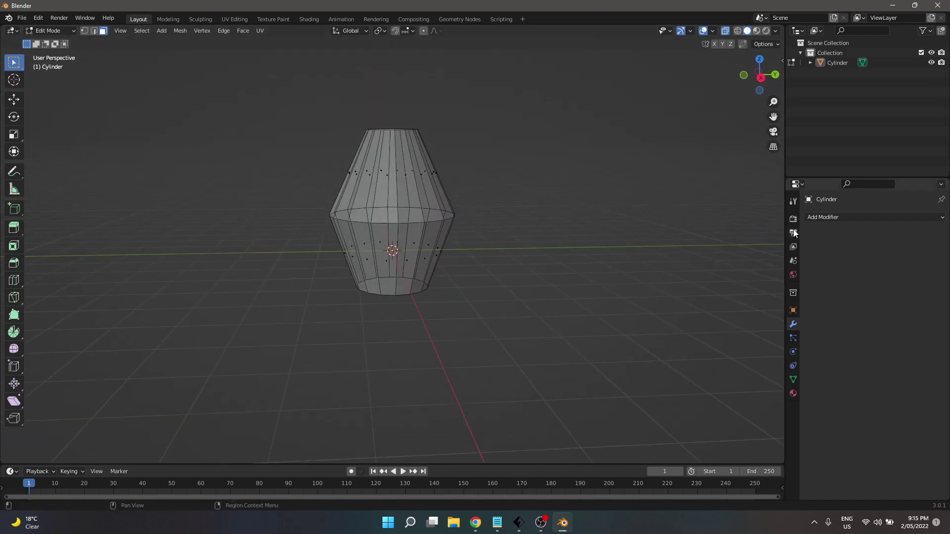
# Add a Subdivision Surface modifier with viewport level 6 and return to Object Mode
pyautogui.click(835, 216)
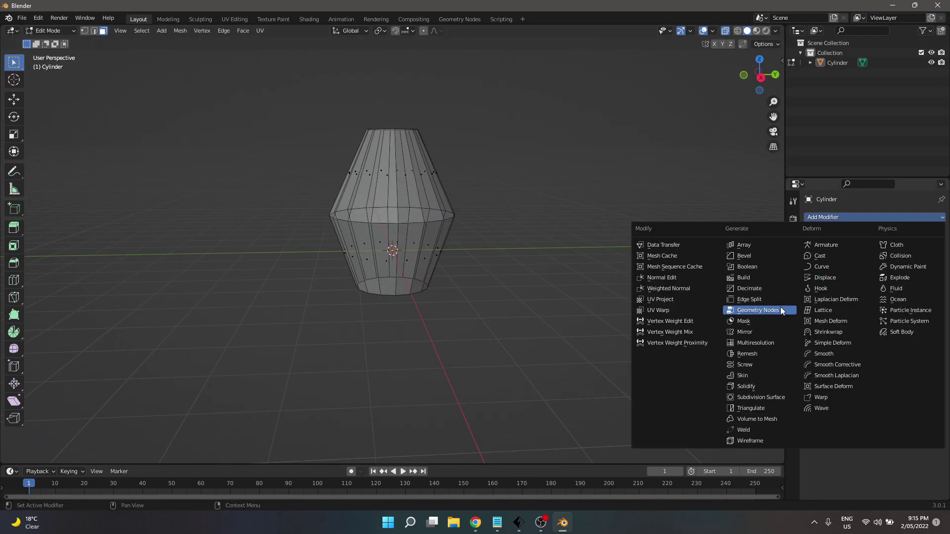
pyautogui.click(760, 395)
pyautogui.moveTo(519, 269); pyautogui.dragTo(531, 289, button='middle')
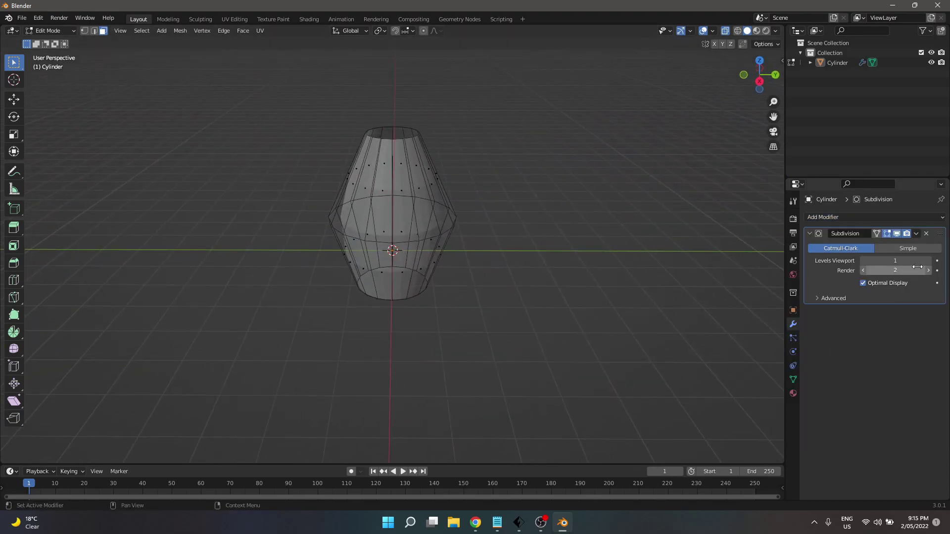
pyautogui.moveTo(896, 261); pyautogui.dragTo(925, 261)
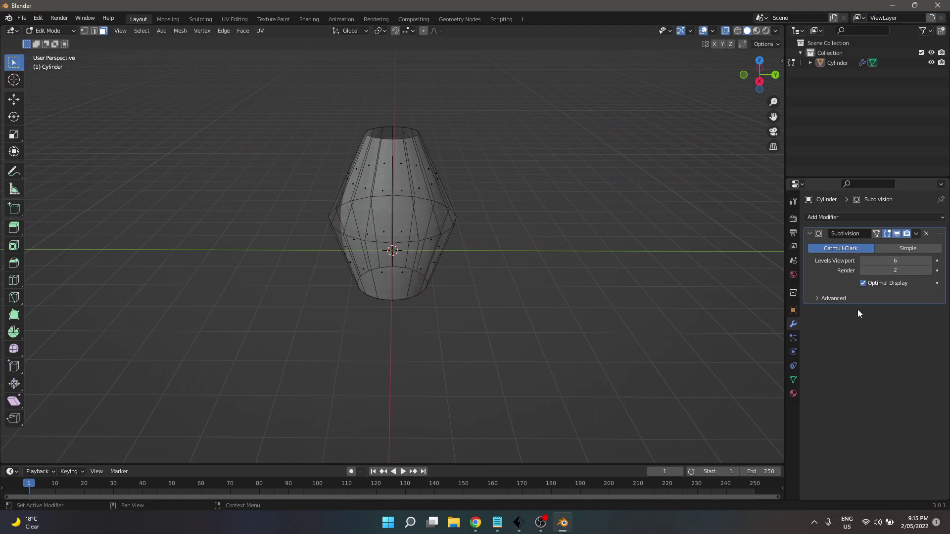
pyautogui.click(916, 233)
pyautogui.press('Tab')
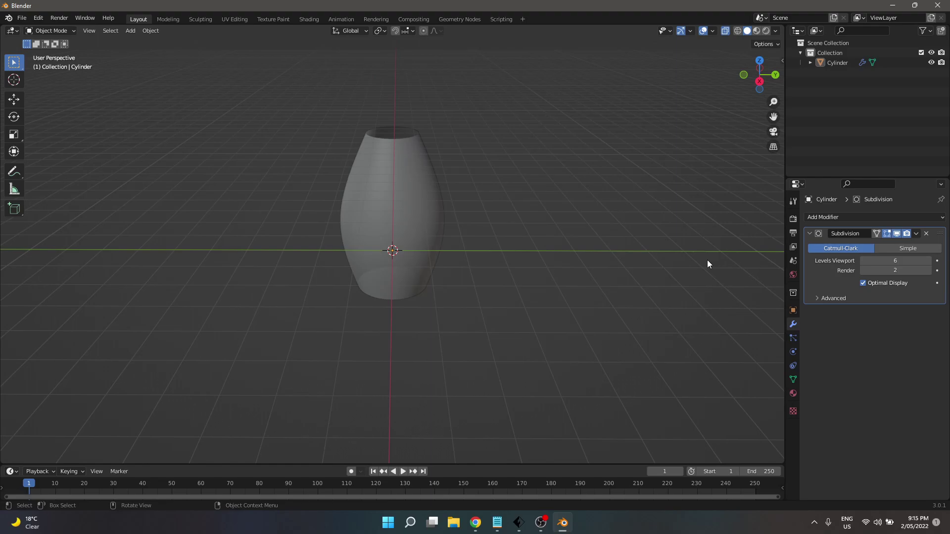
# Apply the Subdivision modifier permanently to the vase mesh
pyautogui.click(915, 234)
pyautogui.click(893, 248)
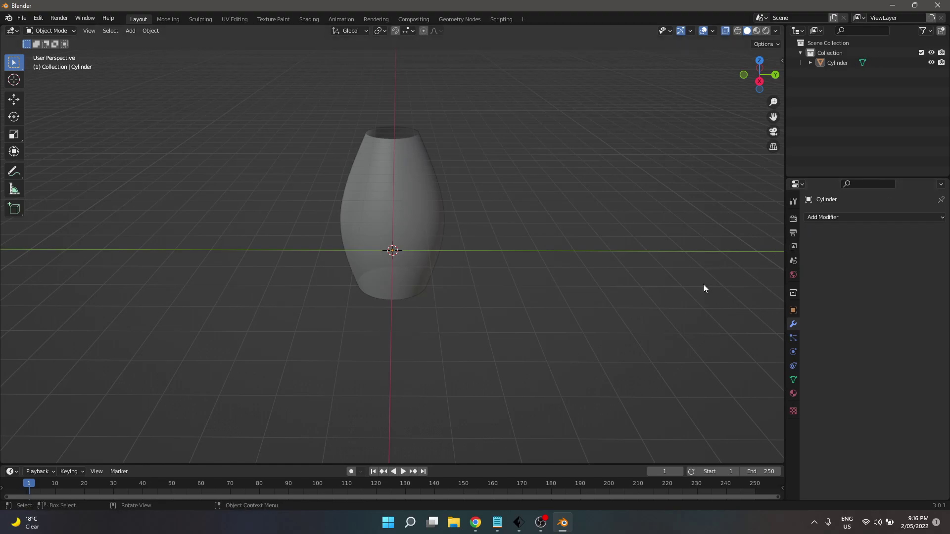
pyautogui.press('Tab')
pyautogui.press('Tab')
pyautogui.moveTo(443, 292)
pyautogui.mouseDown(button='middle')
pyautogui.moveTo(557, 319)
pyautogui.moveTo(568, 269)
pyautogui.moveTo(539, 212)
pyautogui.moveTo(465, 235)
pyautogui.moveTo(511, 370)
pyautogui.moveTo(497, 328)
pyautogui.moveTo(466, 307)
pyautogui.moveTo(475, 176)
pyautogui.mouseUp(button='middle')
pyautogui.press('Tab')
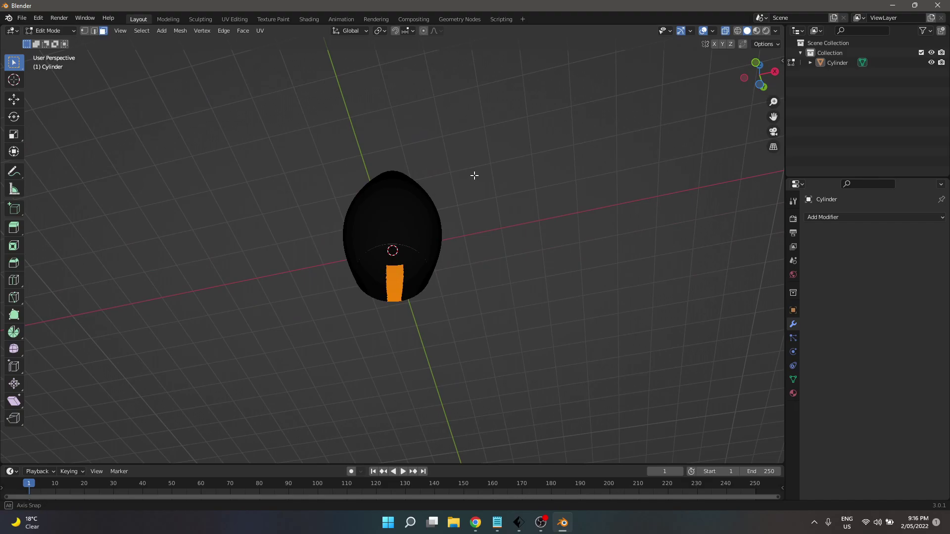
# Select the bottom rim edge loop and fill it with a flat face
pyautogui.click(94, 31)
pyautogui.scroll(8, 390, 227)
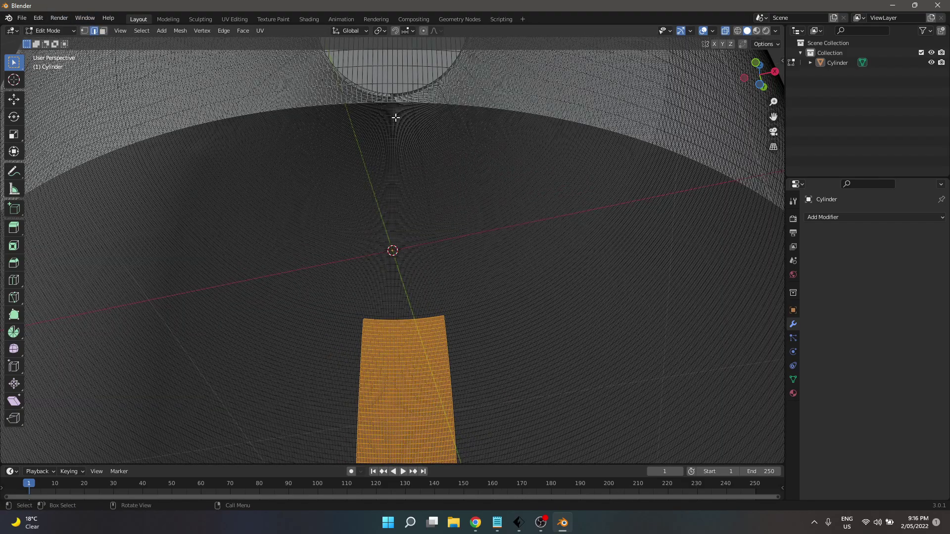
pyautogui.press('alt')
pyautogui.keyDown('alt'); pyautogui.click(388, 104); pyautogui.keyUp('alt')
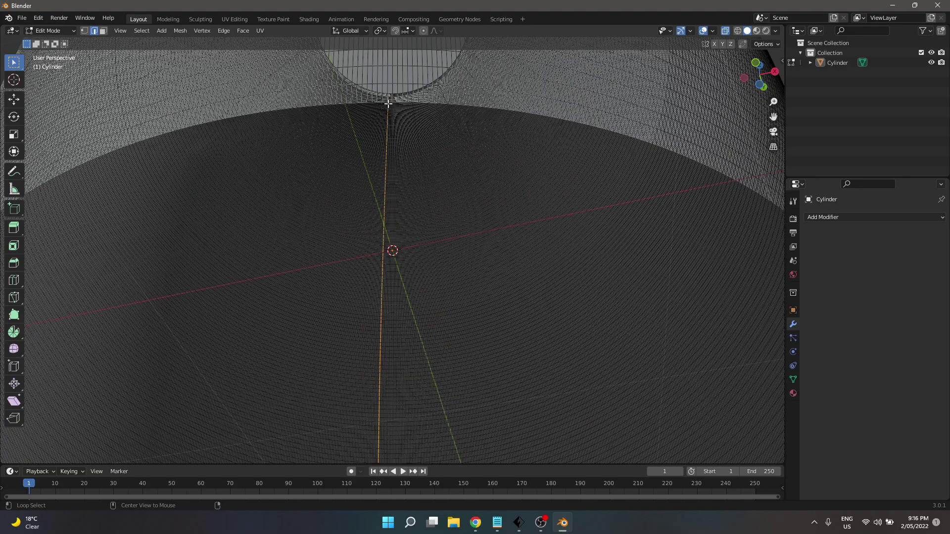
pyautogui.keyDown('alt'); pyautogui.click(395, 102); pyautogui.keyUp('alt')
pyautogui.keyDown('alt'); pyautogui.click(394, 103); pyautogui.keyUp('alt')
pyautogui.scroll(-5, 448, 248)
pyautogui.press('f')
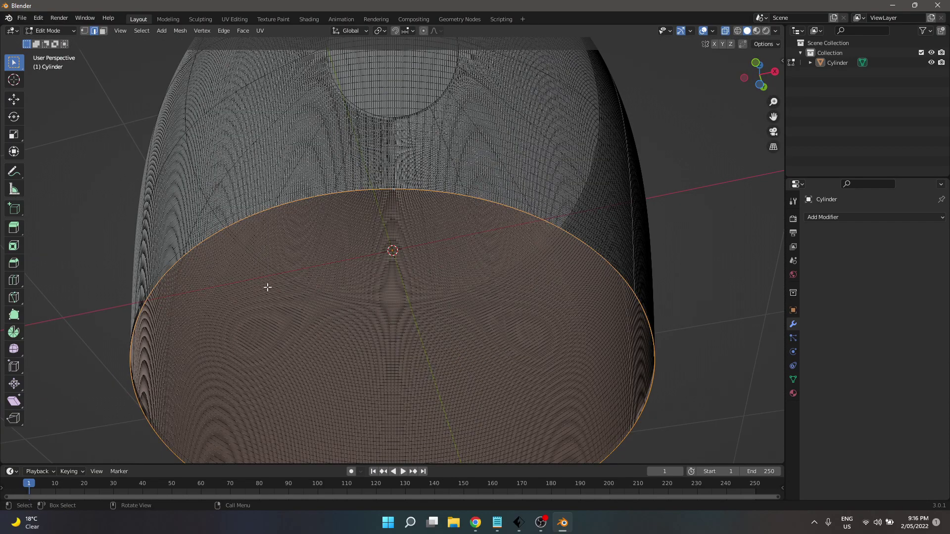
pyautogui.scroll(-3, 269, 295)
# Check the filled underside, then select the open top rim edge loop
pyautogui.moveTo(270, 295); pyautogui.dragTo(295, 227, button='middle')
pyautogui.moveTo(381, 212); pyautogui.dragTo(390, 117, button='middle')
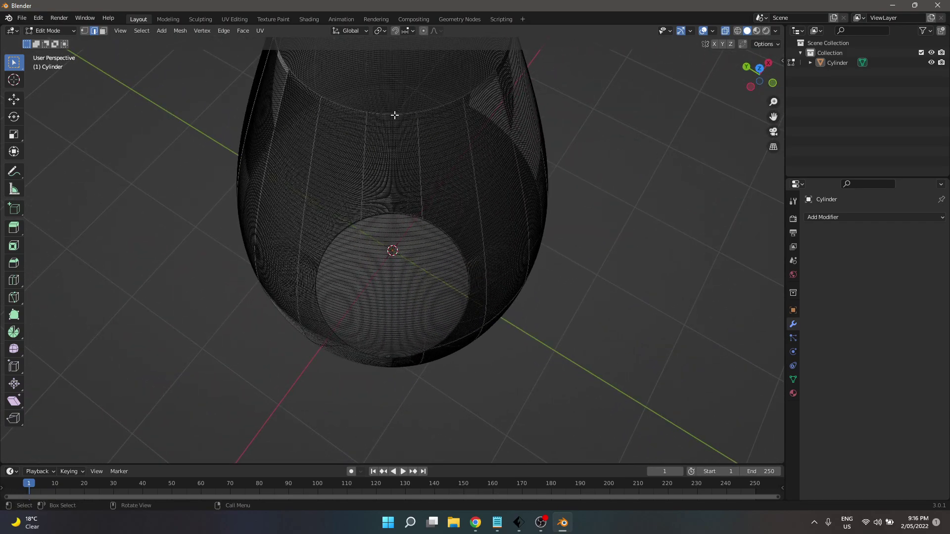
pyautogui.keyDown('alt'); pyautogui.click(396, 114); pyautogui.keyUp('alt')
pyautogui.keyDown('alt'); pyautogui.click(400, 115); pyautogui.keyUp('alt')
pyautogui.keyDown('alt'); pyautogui.click(404, 114); pyautogui.keyUp('alt')
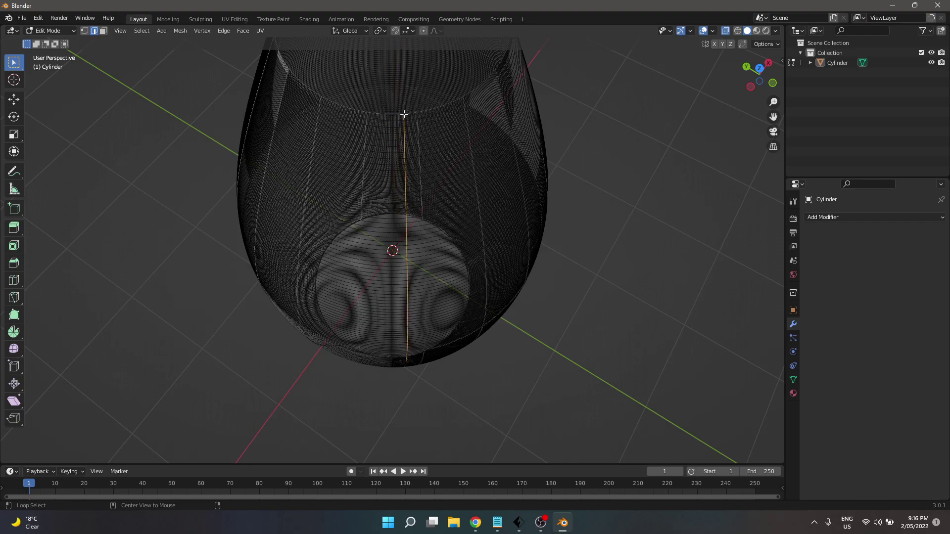
pyautogui.scroll(6, 403, 114)
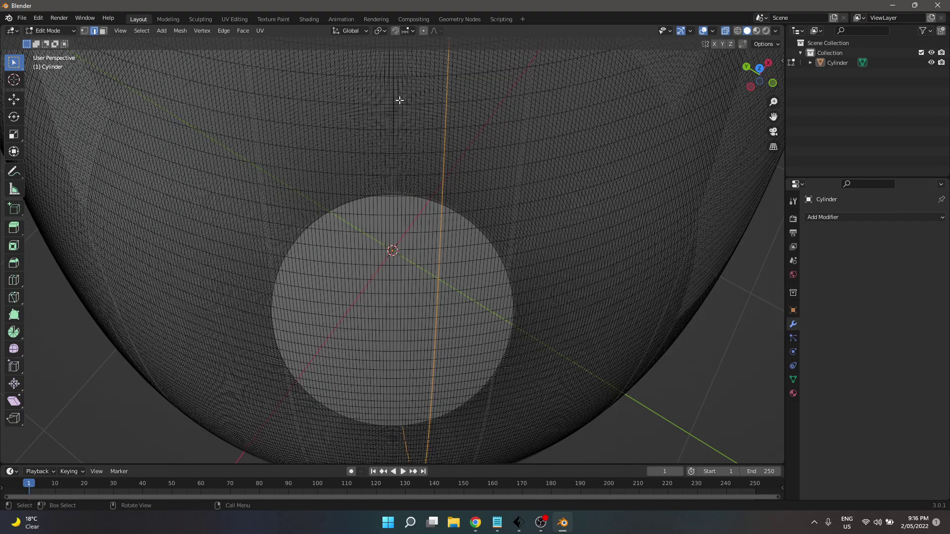
pyautogui.moveTo(403, 99); pyautogui.dragTo(426, 320, button='middle')
pyautogui.scroll(-10, 427, 320)
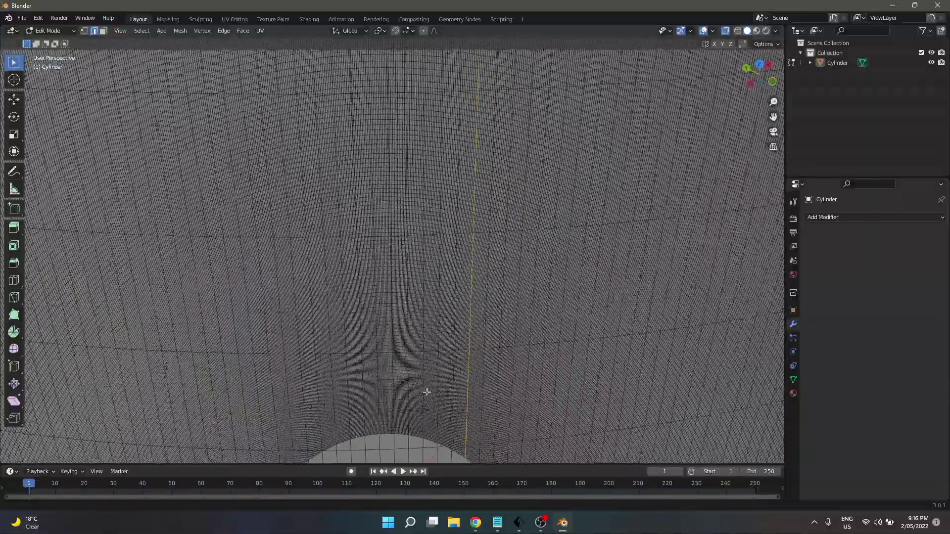
pyautogui.scroll(10, 388, 203)
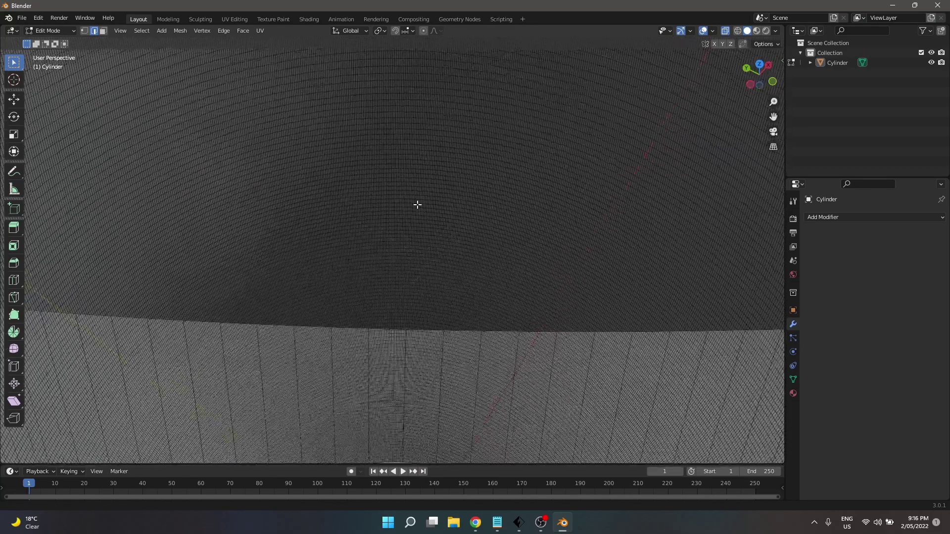
pyautogui.keyDown('alt'); pyautogui.middleClick(417, 204); pyautogui.keyUp('alt')
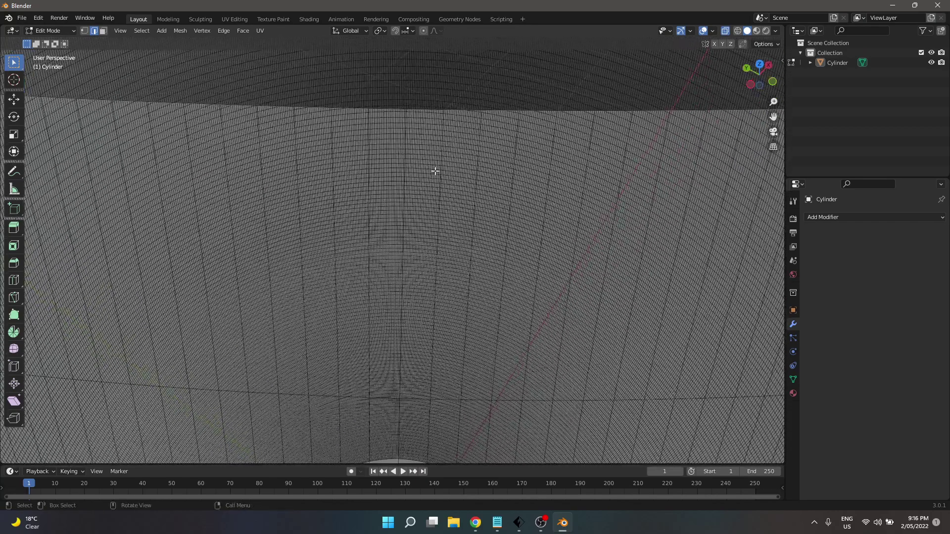
pyautogui.keyDown('alt'); pyautogui.click(463, 109); pyautogui.keyUp('alt')
pyautogui.scroll(-10, 461, 110)
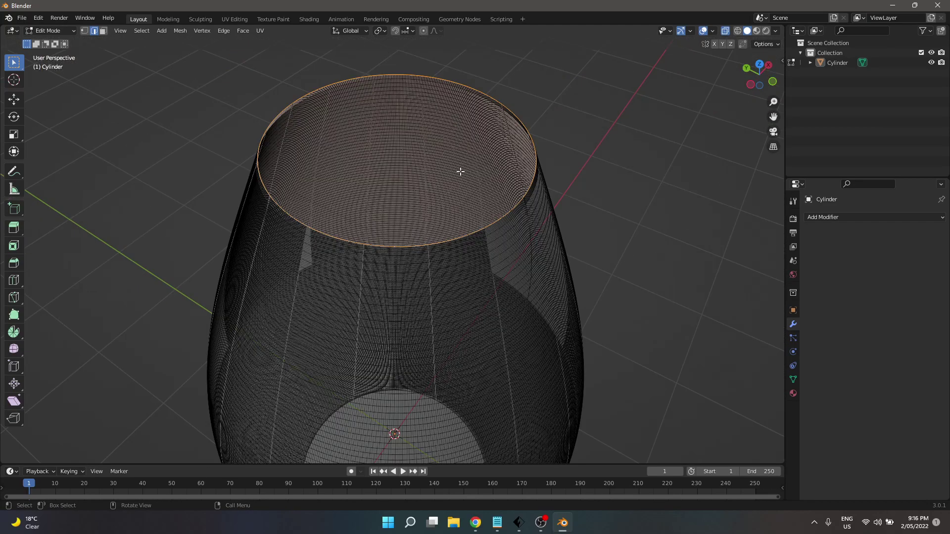
pyautogui.moveTo(560, 221); pyautogui.dragTo(508, 265, button='middle')
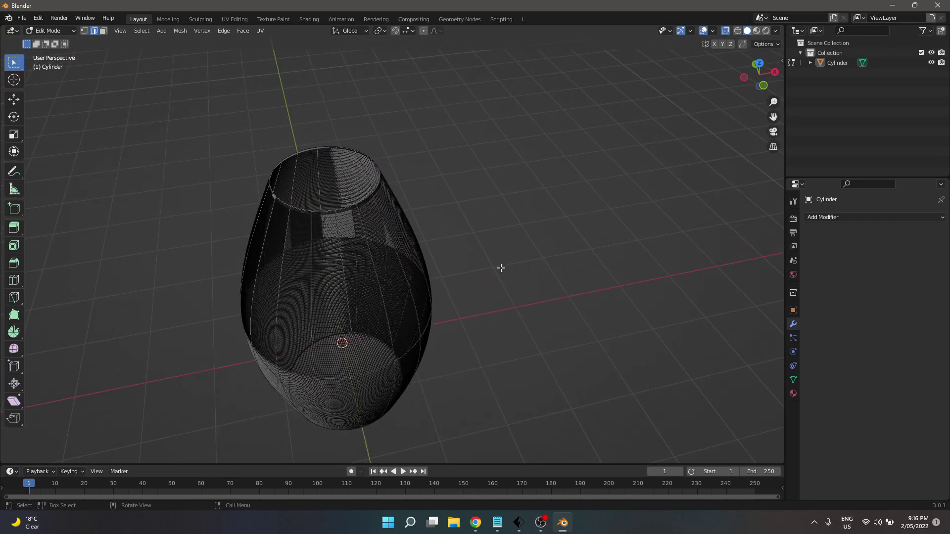
# Turn off X-Ray and switch to Material Preview shading in Object Mode
pyautogui.press('Tab')
pyautogui.moveTo(500, 320); pyautogui.dragTo(449, 280, button='middle')
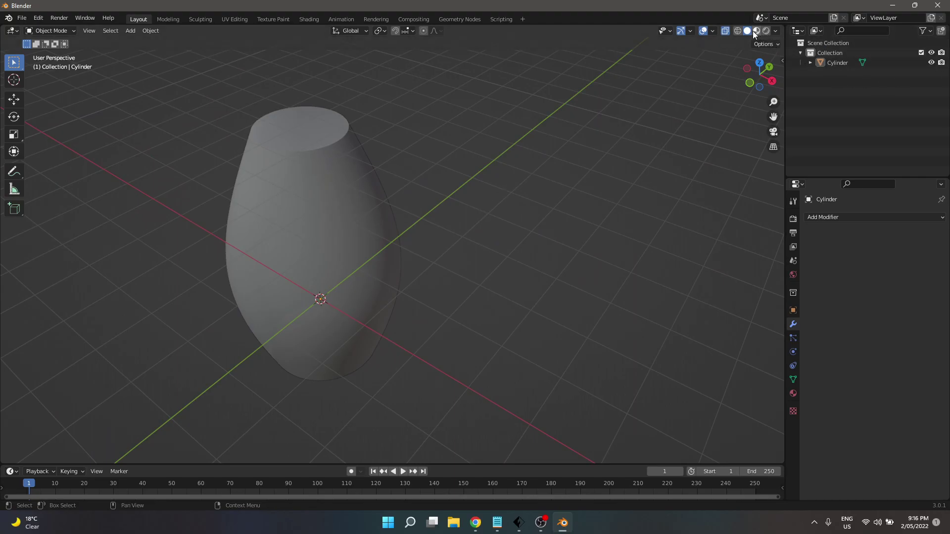
pyautogui.click(726, 31)
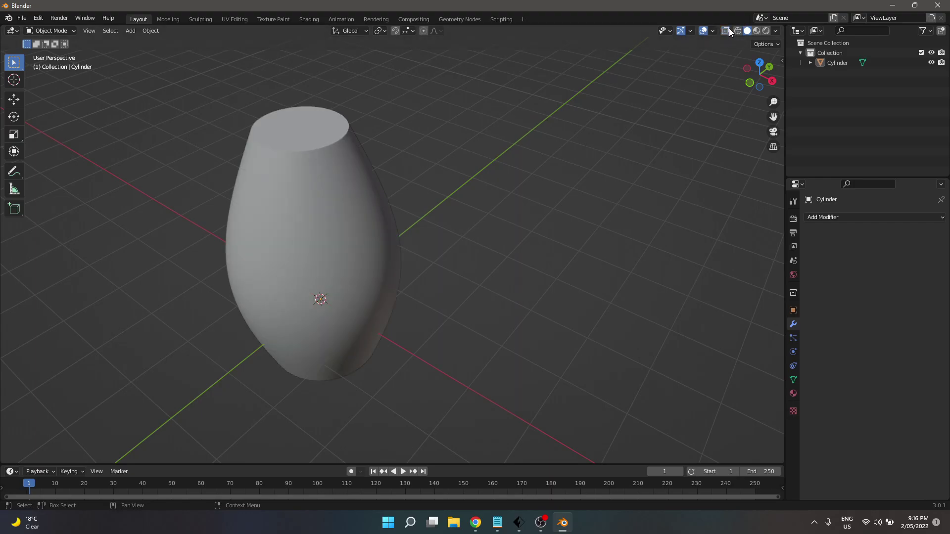
pyautogui.click(766, 31)
pyautogui.click(756, 32)
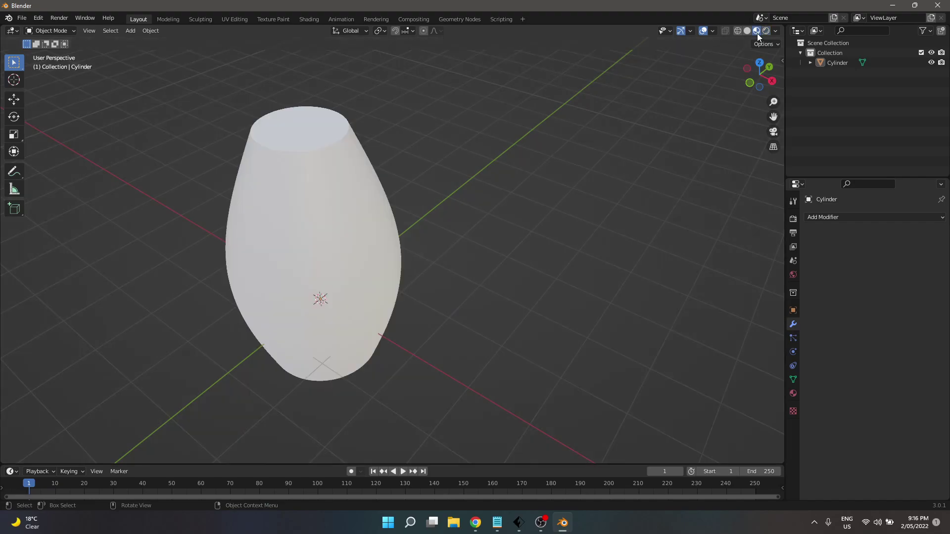
pyautogui.moveTo(282, 324); pyautogui.dragTo(349, 302, button='middle')
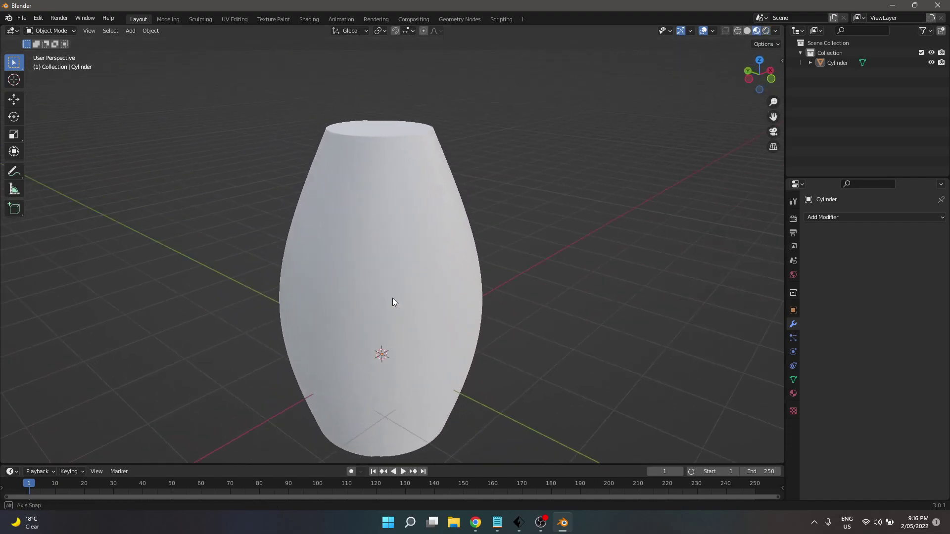
pyautogui.moveTo(397, 303); pyautogui.dragTo(351, 301, button='middle')
pyautogui.press('n')
pyautogui.press('n')
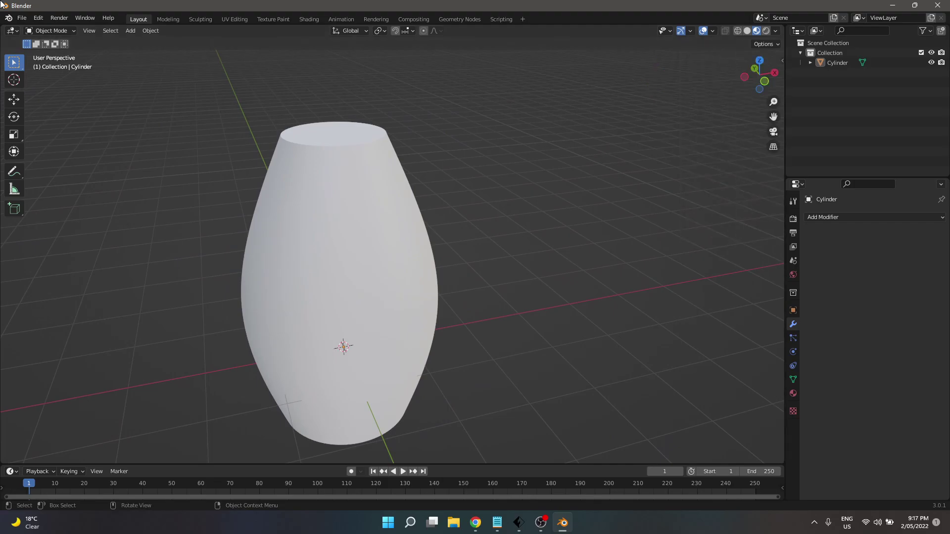
# Export the model as an STL named Vase.stl into Downloads\Examples
pyautogui.click(22, 18)
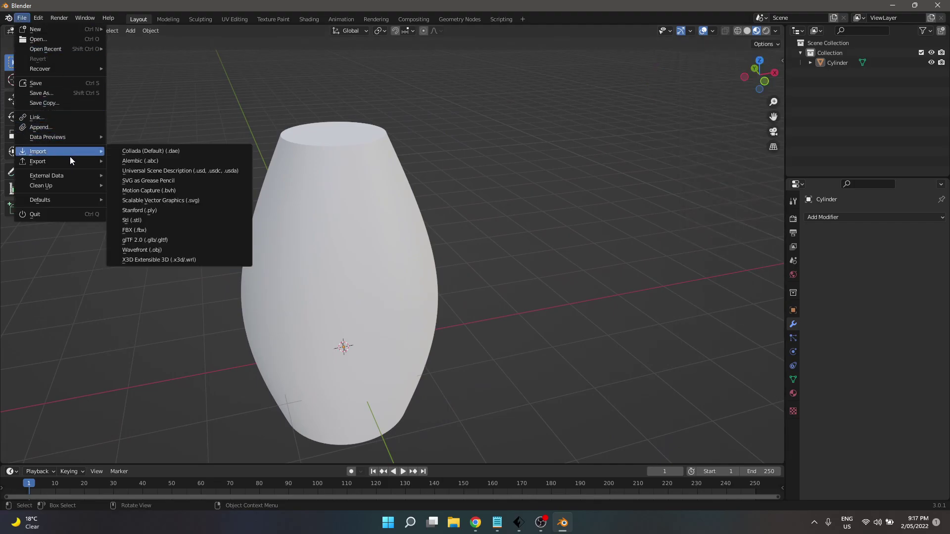
pyautogui.moveTo(91, 162)
pyautogui.click(147, 229)
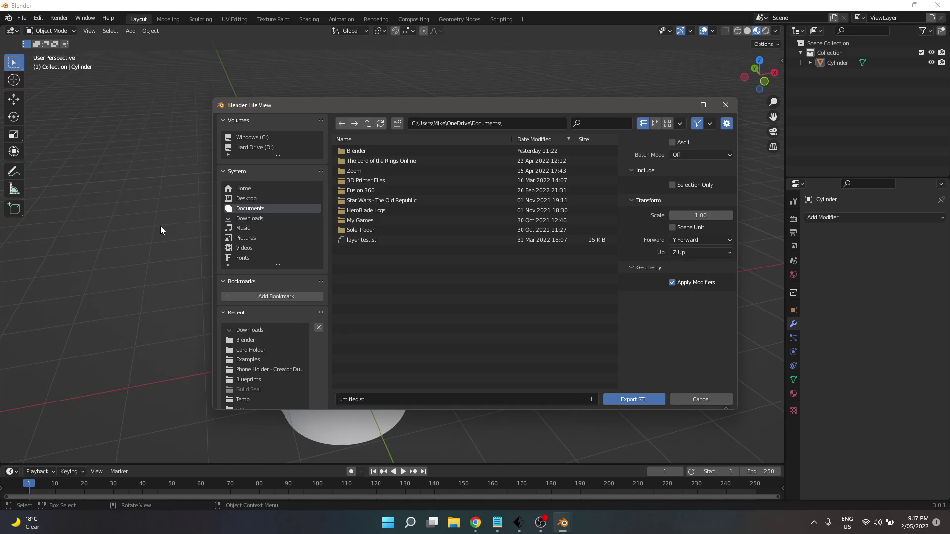
pyautogui.click(250, 218)
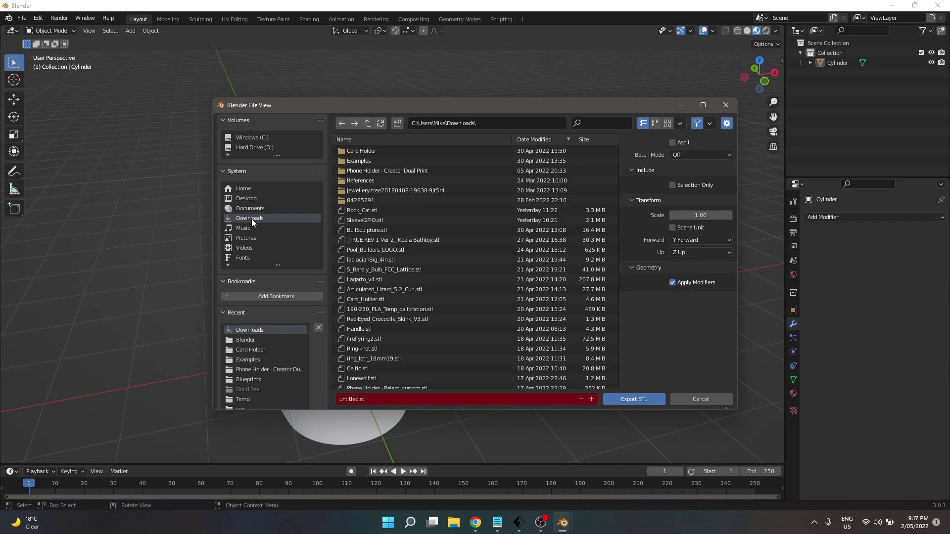
pyautogui.doubleClick(371, 161)
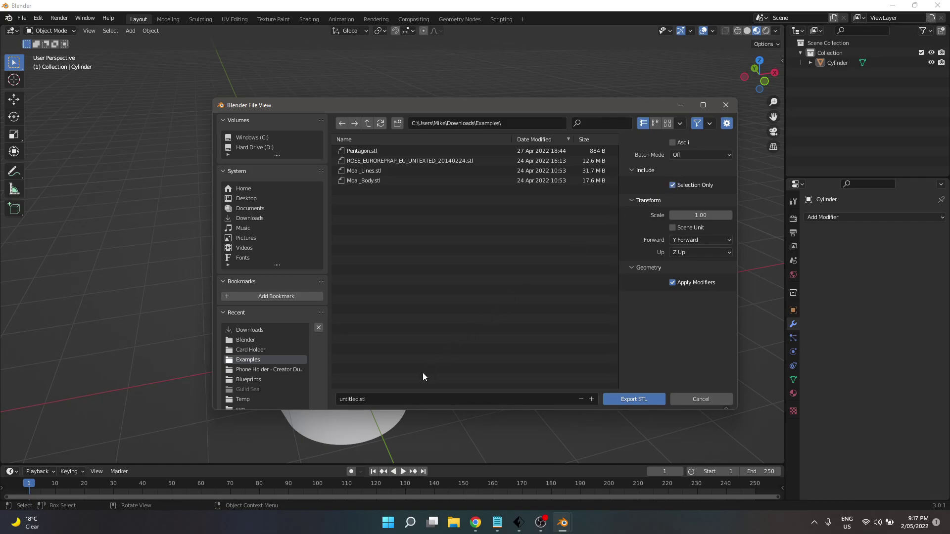
pyautogui.click(410, 399)
pyautogui.write('Vase')
pyautogui.press('Return')
pyautogui.press('Return')
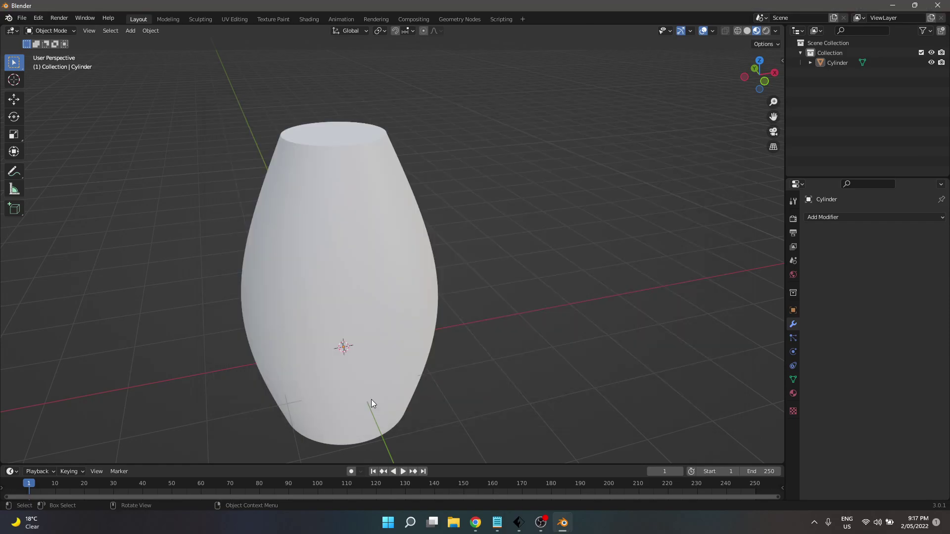
# In FlashPrint, delete the pentagonal prism and load Vase.stl onto the plate
pyautogui.click(519, 523)
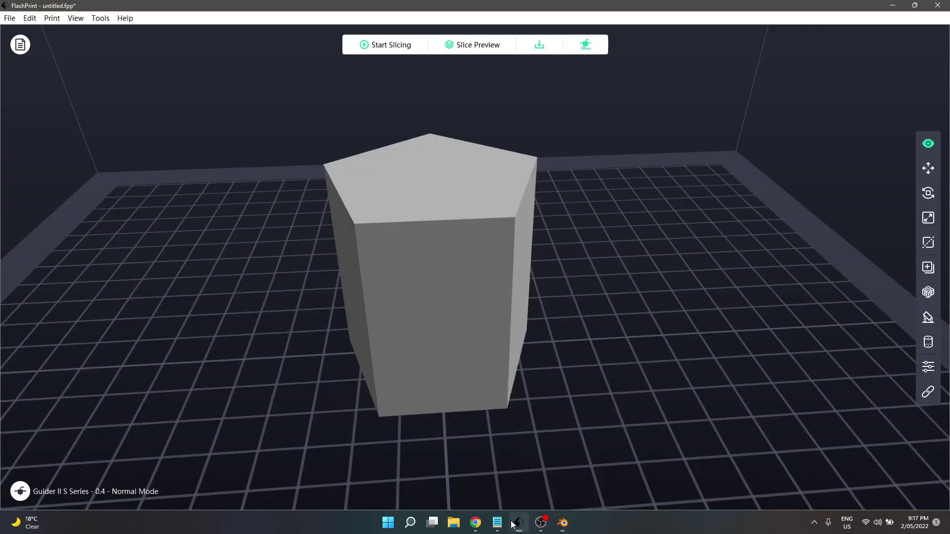
pyautogui.click(448, 246)
pyautogui.press('Delete')
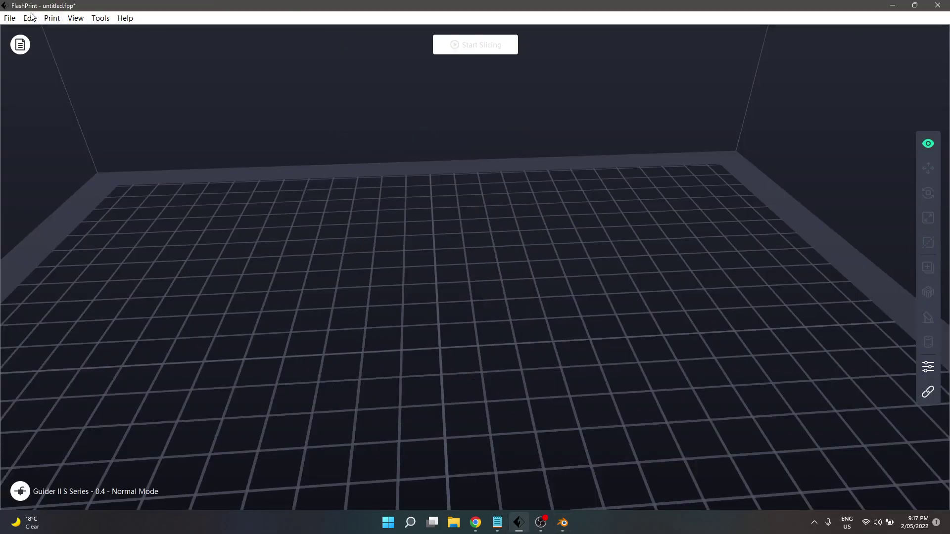
pyautogui.click(5, 17)
pyautogui.click(43, 60)
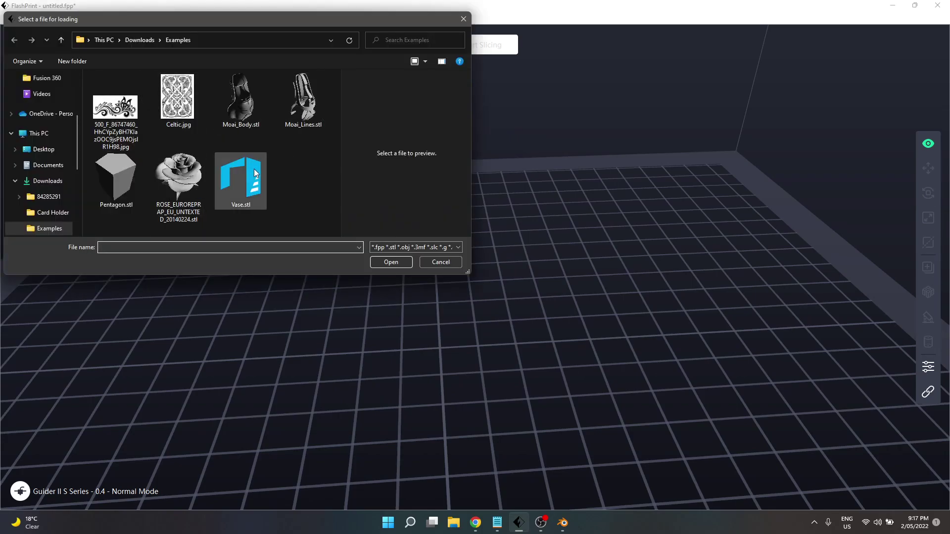
pyautogui.click(248, 170)
pyautogui.click(394, 266)
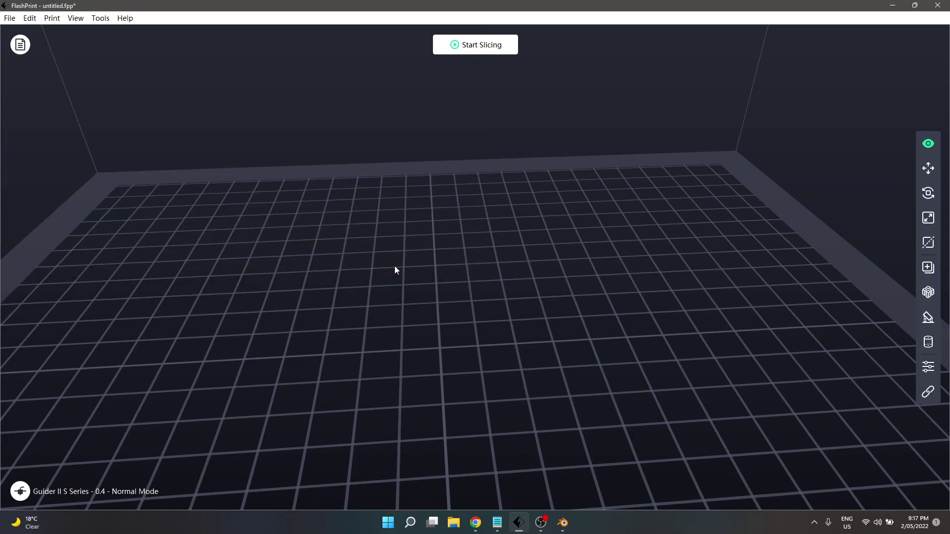
# Try setting the vase's Z height to 100, then 10, in the Scale tool
pyautogui.click(928, 218)
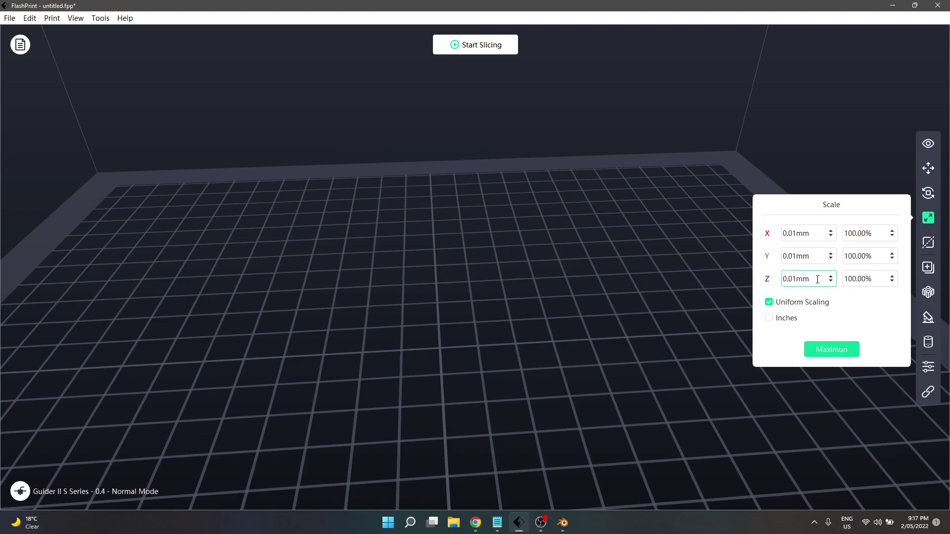
pyautogui.doubleClick(795, 278)
pyautogui.write('100')
pyautogui.press('Return')
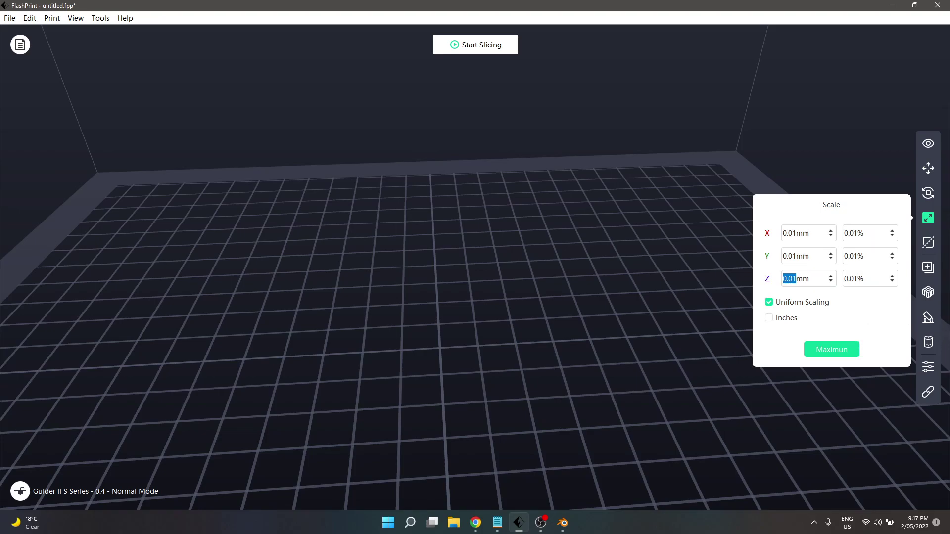
pyautogui.hotkey('alt', 'Tab')
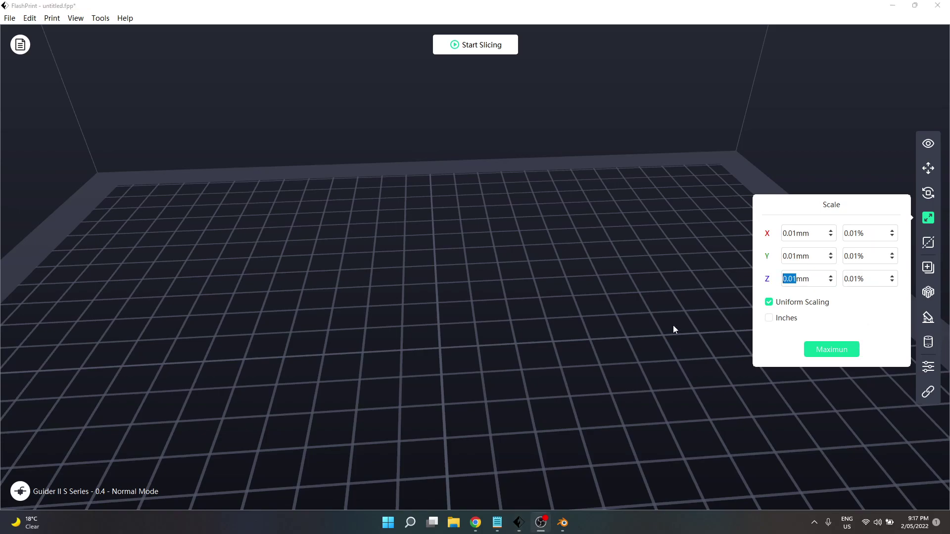
pyautogui.hotkey('alt', 'Tab')
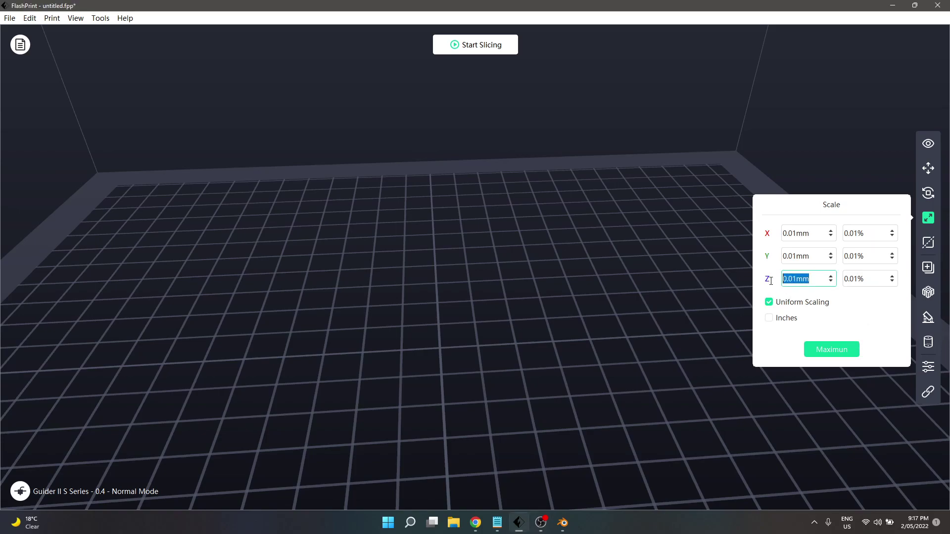
pyautogui.write('10')
pyautogui.press('Return')
pyautogui.moveTo(550, 263); pyautogui.dragTo(430, 500)
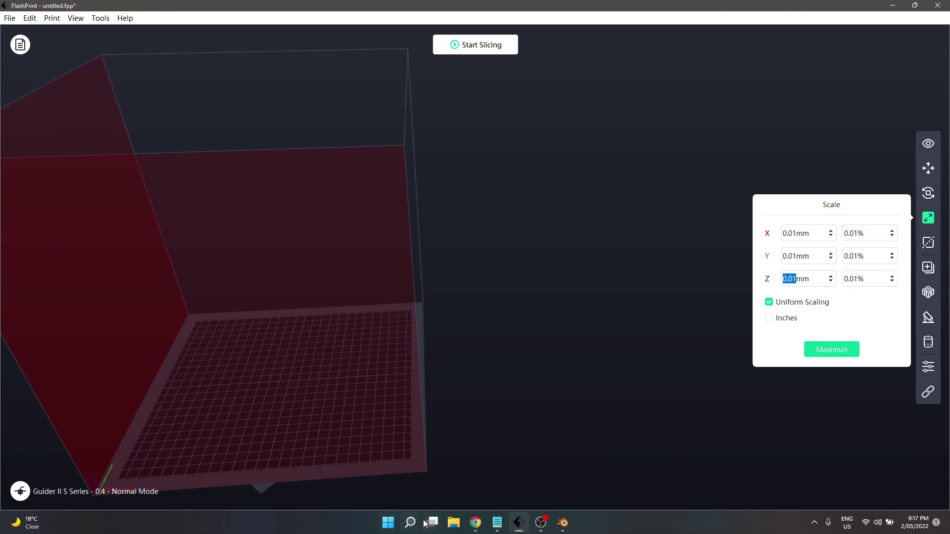
# Select the vase object and re-export it over Vase.stl as an STL
pyautogui.click(562, 523)
pyautogui.click(22, 17)
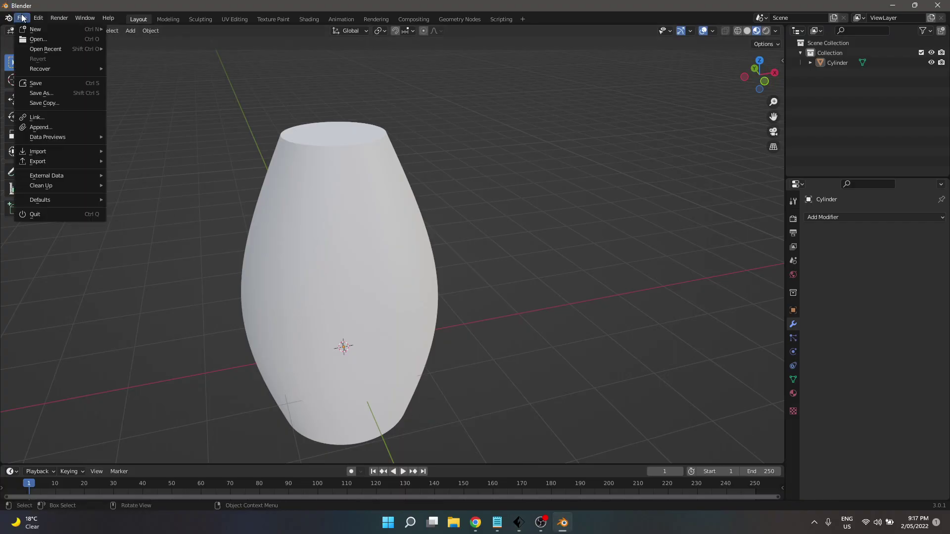
pyautogui.click(410, 236)
pyautogui.click(22, 18)
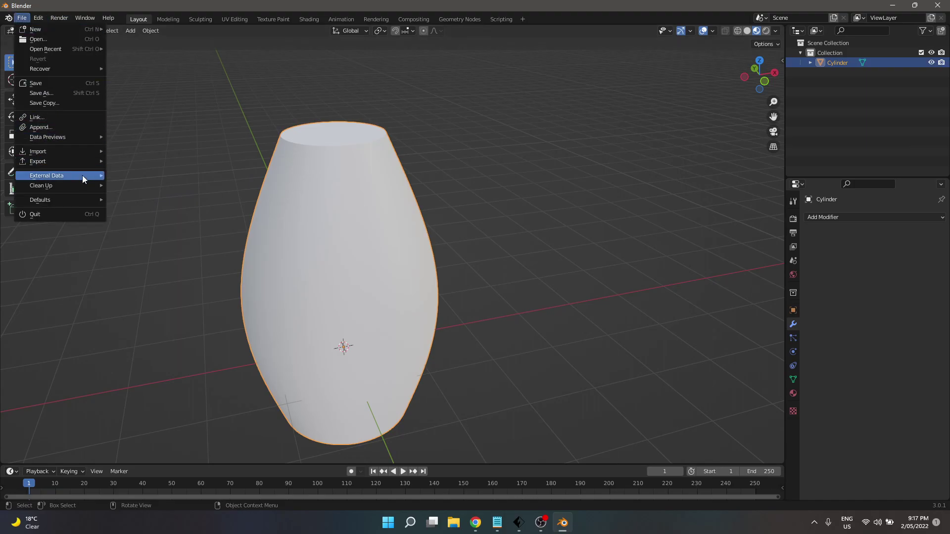
pyautogui.moveTo(103, 162)
pyautogui.click(140, 230)
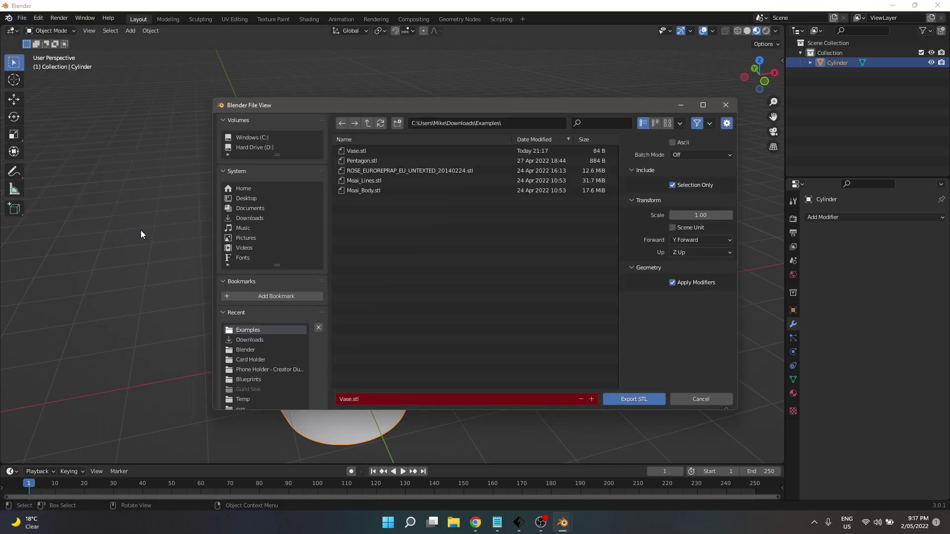
pyautogui.click(643, 399)
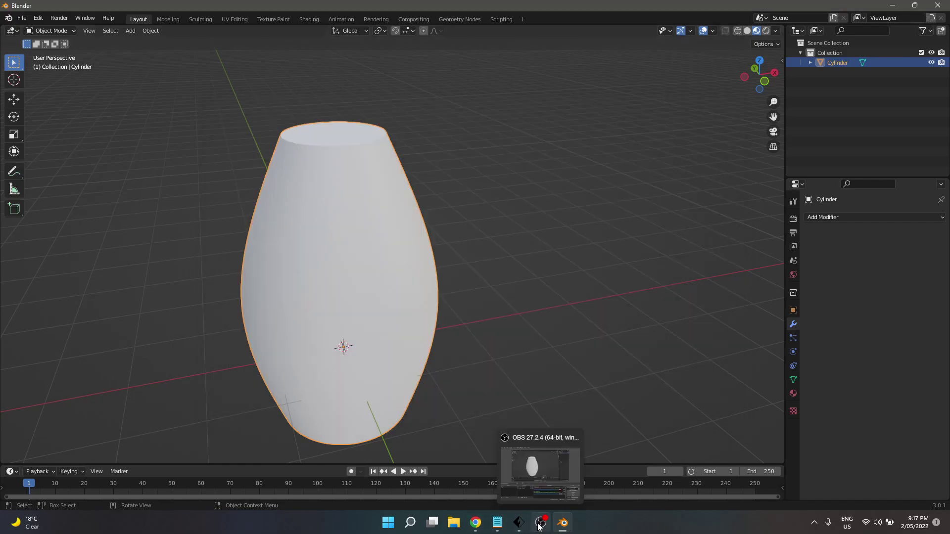
# Start a new FlashPrint project, discarding the unsaved changes
pyautogui.click(526, 523)
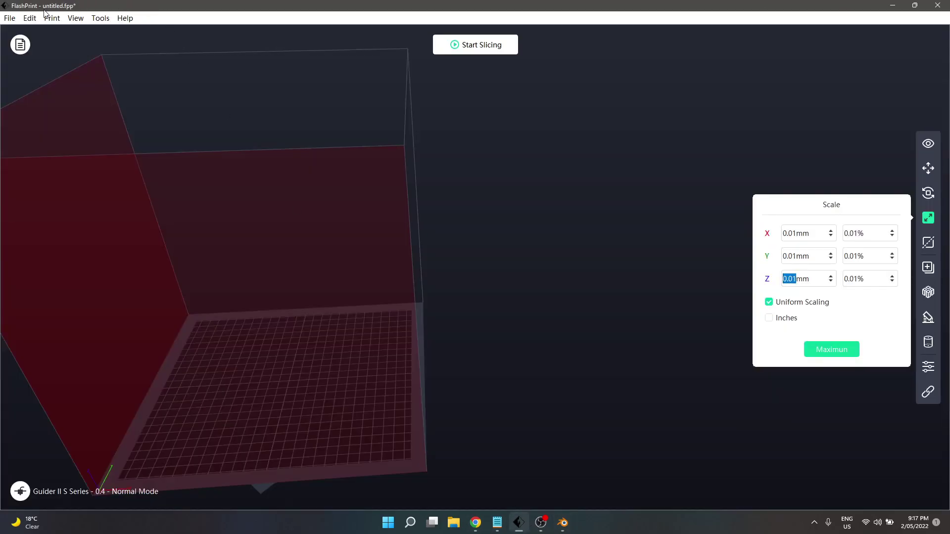
pyautogui.click(10, 19)
pyautogui.click(38, 32)
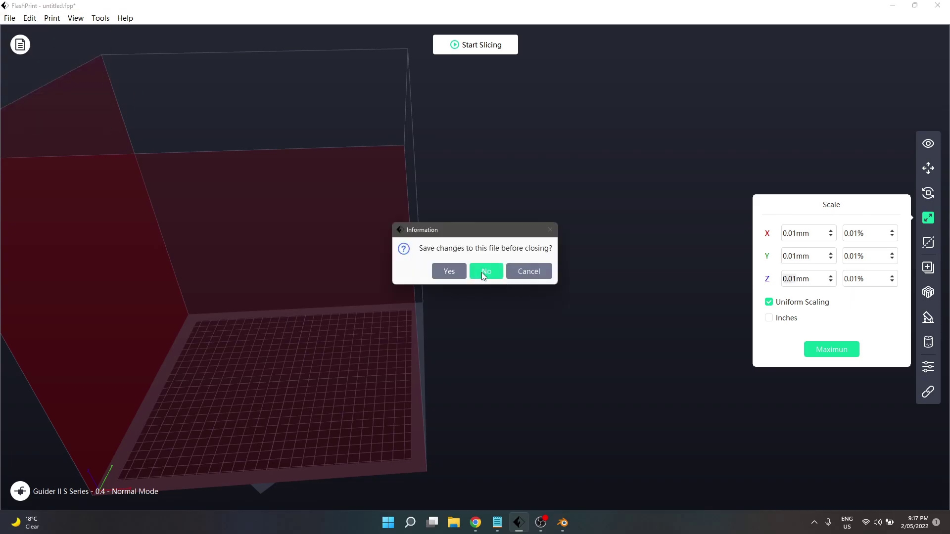
pyautogui.click(483, 271)
# Load Vase.stl from the Examples folder onto the build plate
pyautogui.click(10, 18)
pyautogui.click(20, 57)
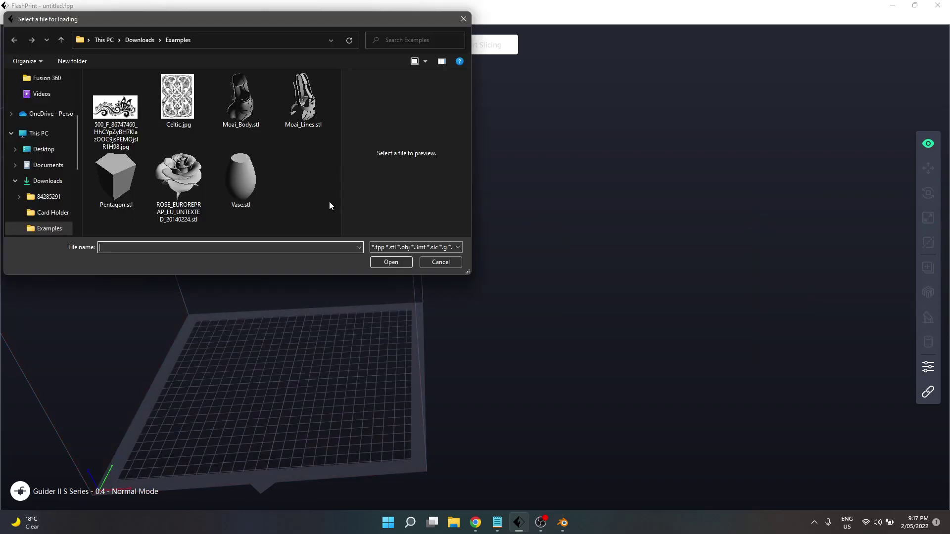
pyautogui.moveTo(241, 186); pyautogui.dragTo(364, 250)
pyautogui.click(389, 262)
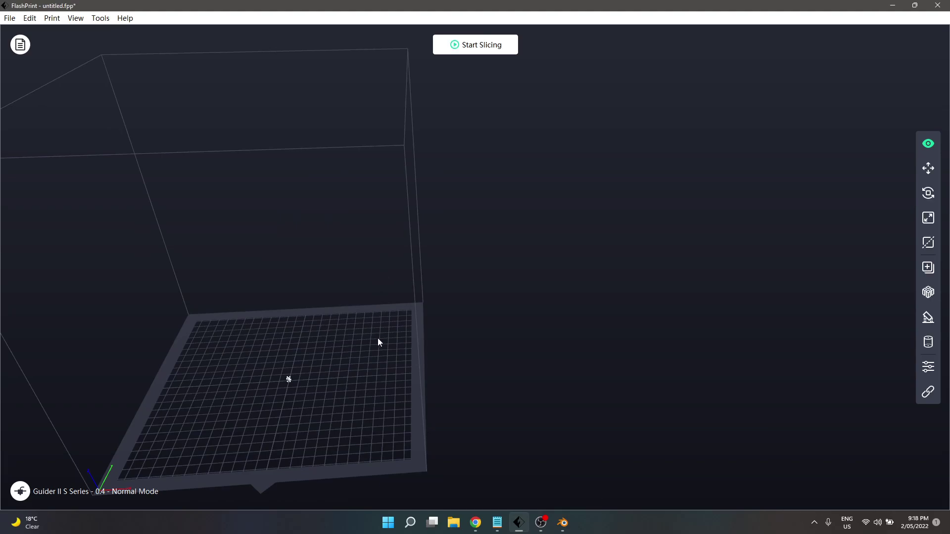
pyautogui.moveTo(375, 391); pyautogui.dragTo(526, 328)
pyautogui.scroll(5, 496, 354)
# Scale the vase up to about 94 × 144 mm
pyautogui.click(928, 218)
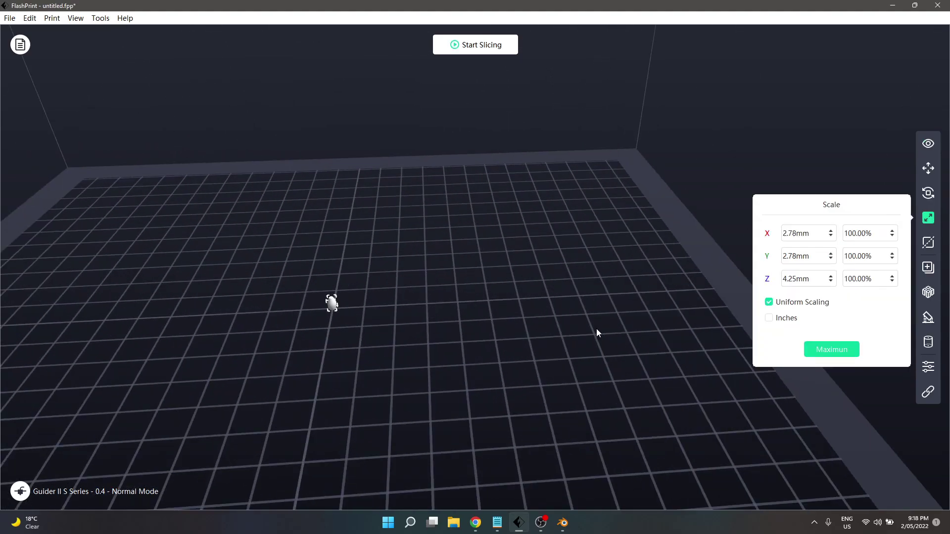
pyautogui.moveTo(674, 118); pyautogui.dragTo(505, 271)
pyautogui.scroll(-5, 506, 271)
pyautogui.moveTo(513, 225); pyautogui.dragTo(517, 363)
pyautogui.scroll(2, 531, 371)
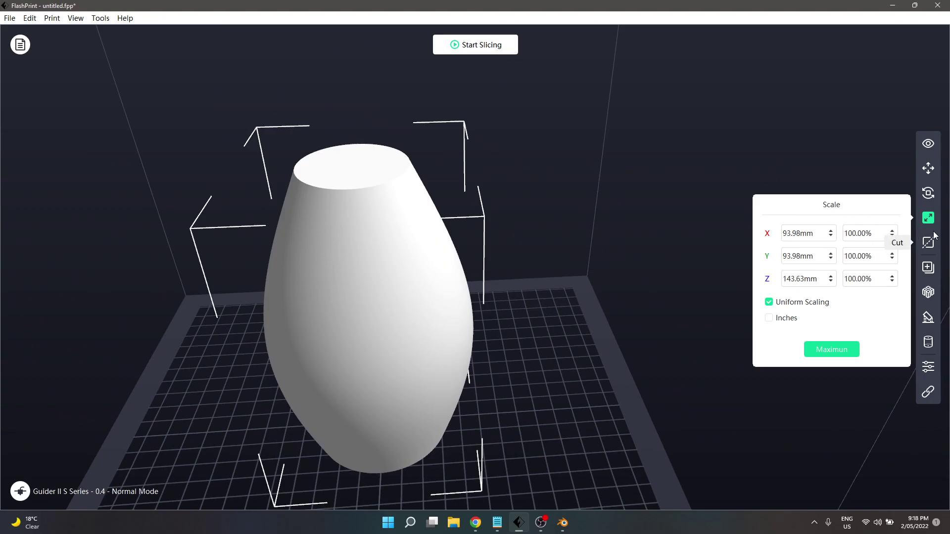
pyautogui.click(928, 218)
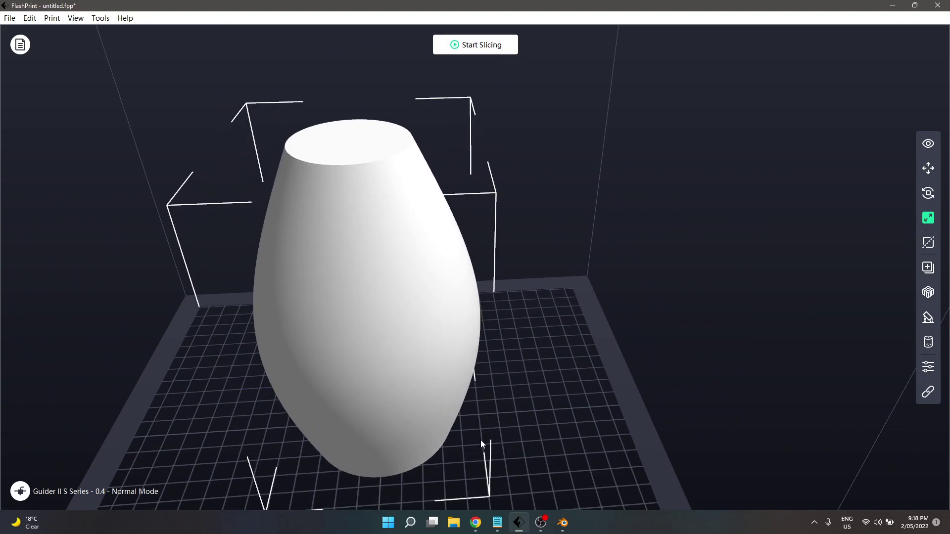
# Check the vase's move and rotation settings while orbiting around it
pyautogui.click(938, 171)
pyautogui.click(938, 171)
pyautogui.moveTo(664, 345); pyautogui.dragTo(391, 356)
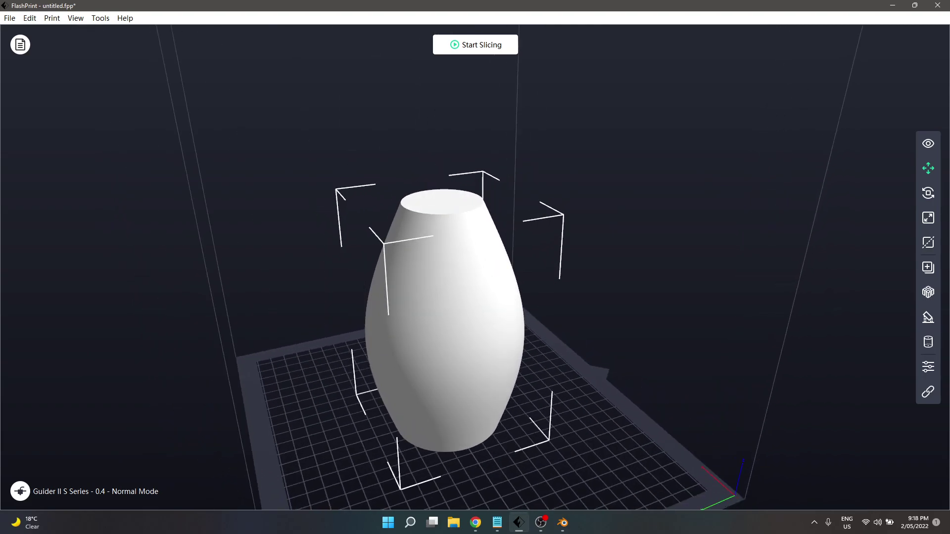
pyautogui.click(928, 193)
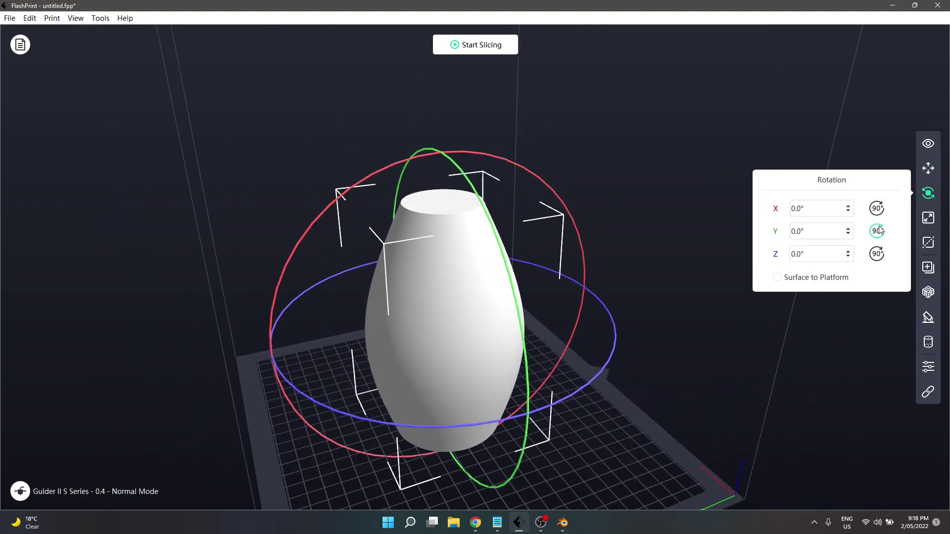
pyautogui.click(876, 208)
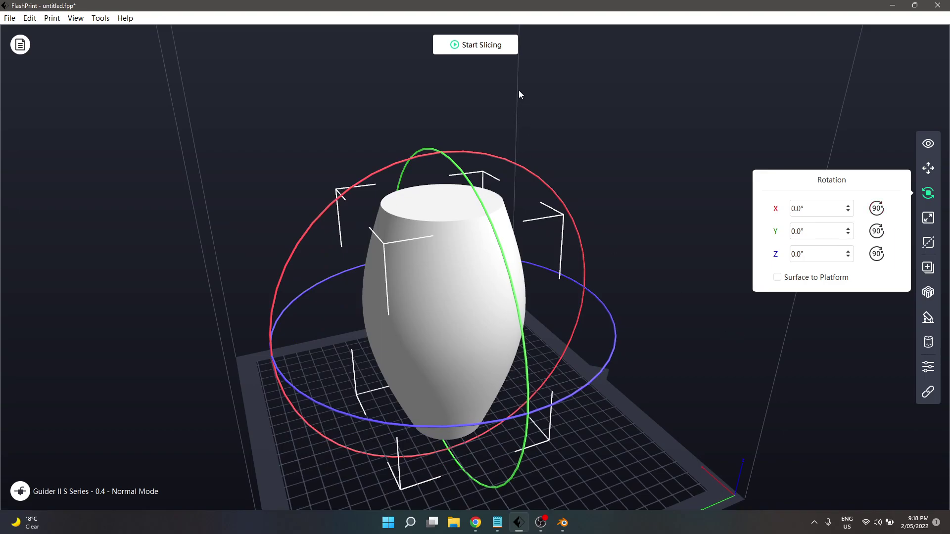
# Open the slicing settings and set Vase Mode to Yes
pyautogui.click(510, 46)
pyautogui.click(463, 252)
pyautogui.click(463, 269)
# Slice the vase in vase mode, then reslice it with Enable Raft set to No
pyautogui.click(704, 385)
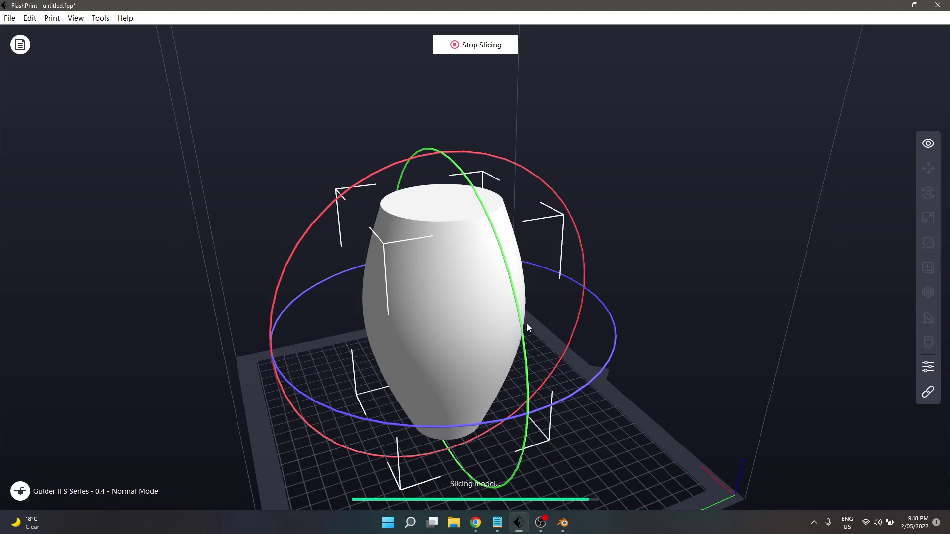
pyautogui.click(479, 54)
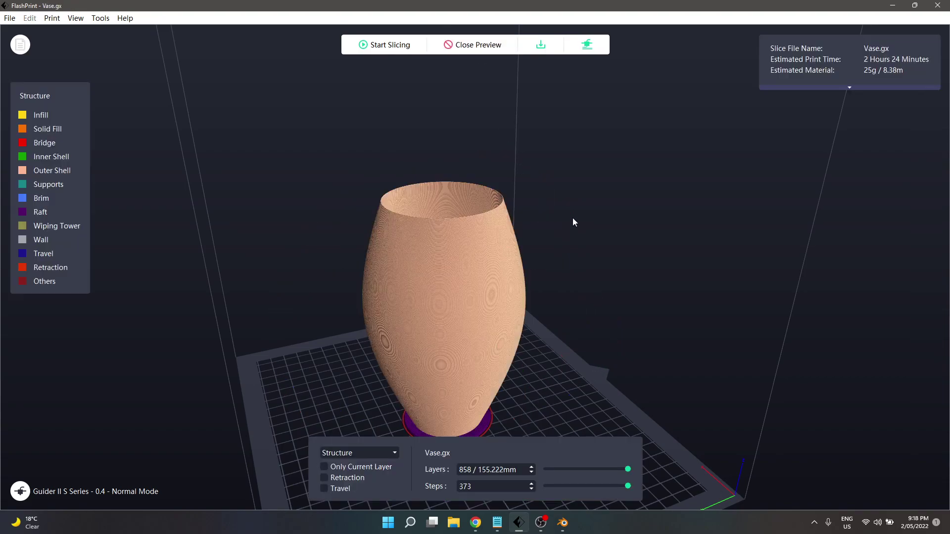
pyautogui.click(391, 43)
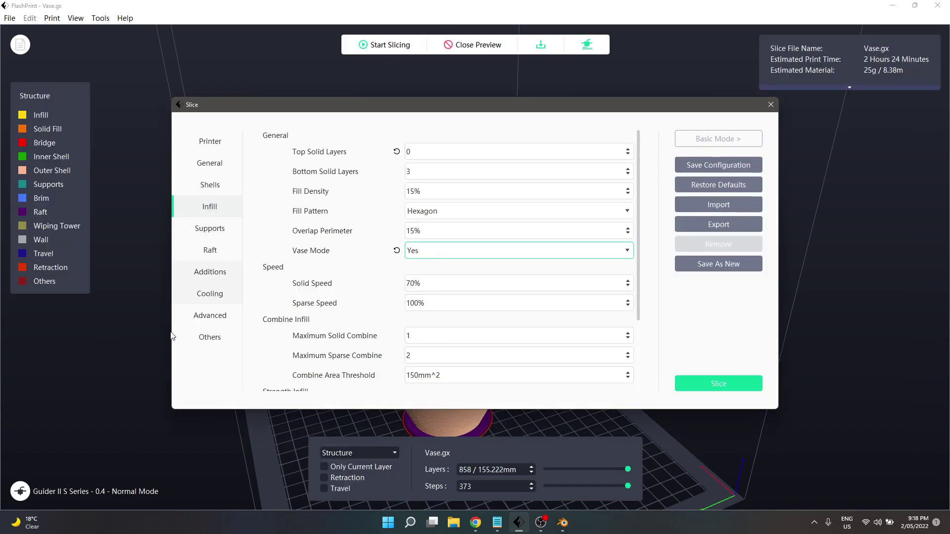
pyautogui.click(210, 251)
pyautogui.click(436, 156)
pyautogui.click(435, 157)
pyautogui.click(435, 157)
pyautogui.click(436, 185)
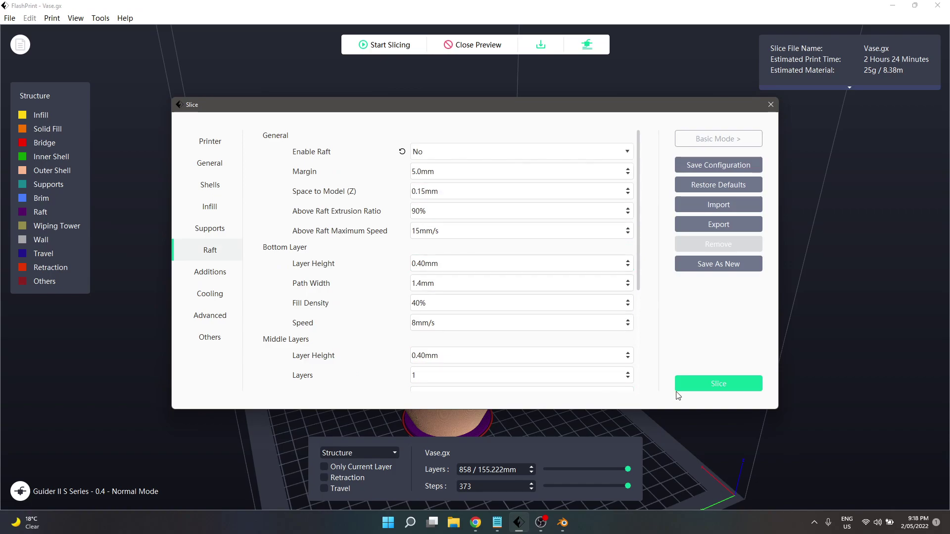
pyautogui.click(719, 384)
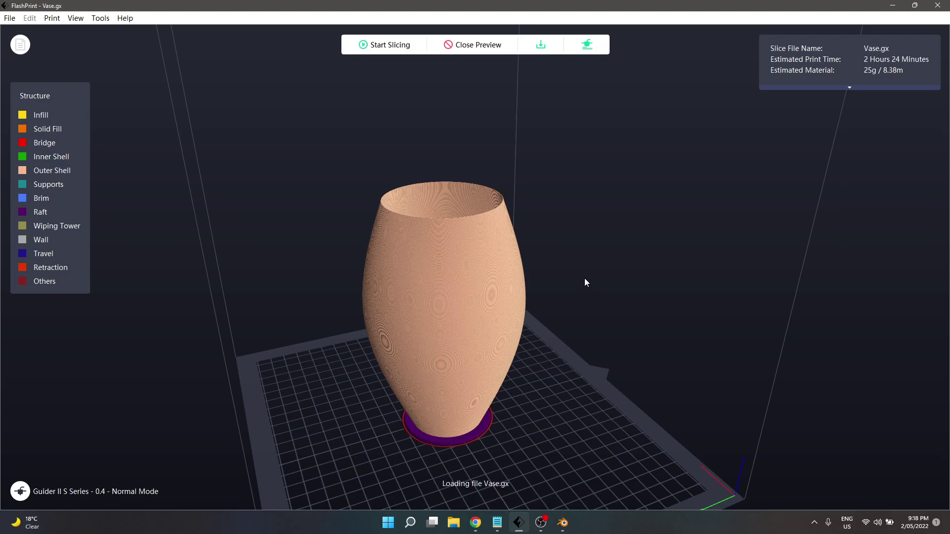
# Orbit and zoom the raftless preview (853 layers, 2 h 17 min, 21.67 g), then return to Blender
pyautogui.moveTo(497, 245); pyautogui.dragTo(606, 301)
pyautogui.scroll(6, 582, 296)
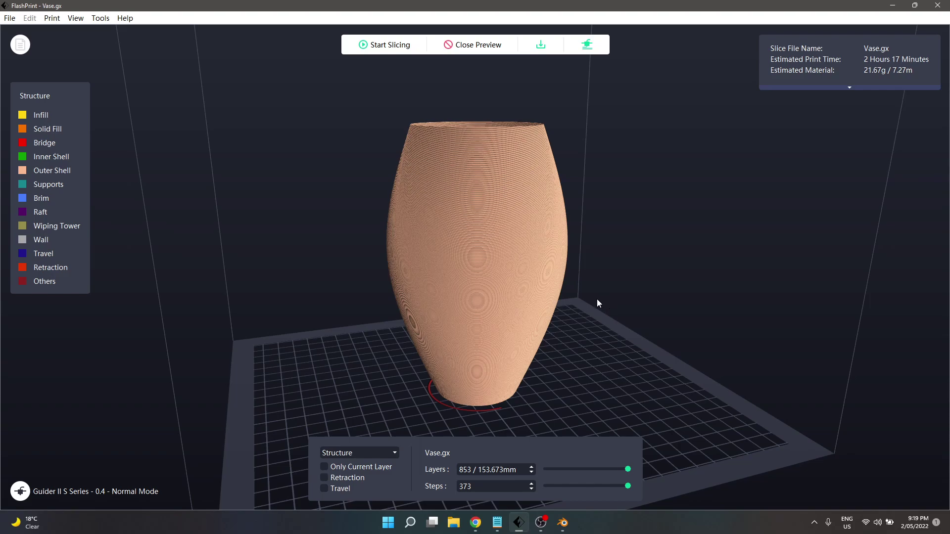
pyautogui.moveTo(180, 226); pyautogui.dragTo(436, 235)
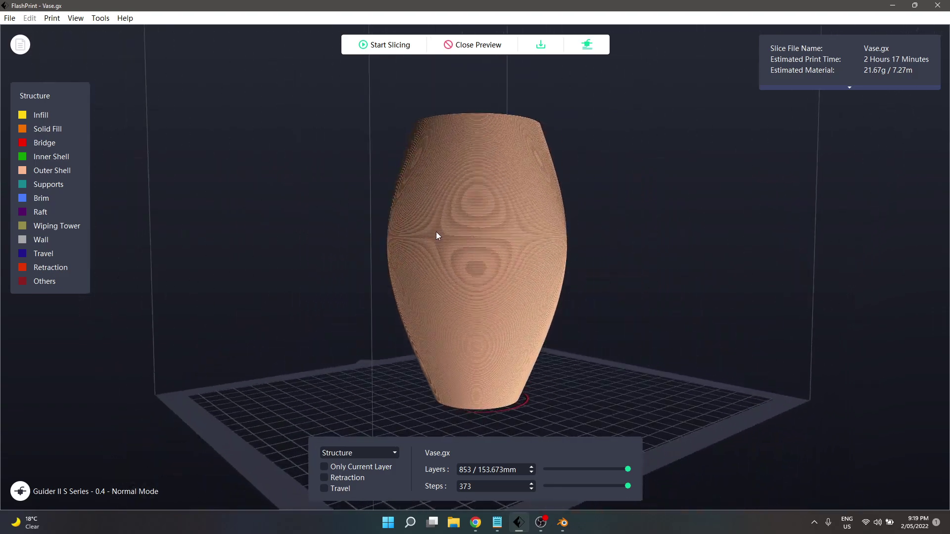
pyautogui.click(562, 522)
# Apply Shade Smooth to the vase and orbit the viewport to inspect it
pyautogui.rightClick(485, 184)
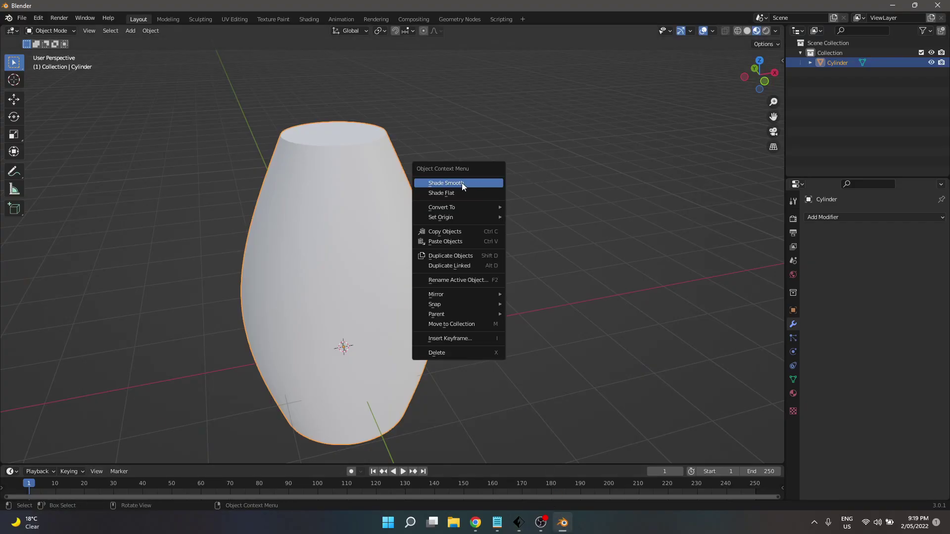
pyautogui.click(463, 183)
pyautogui.moveTo(520, 318); pyautogui.dragTo(494, 310, button='middle')
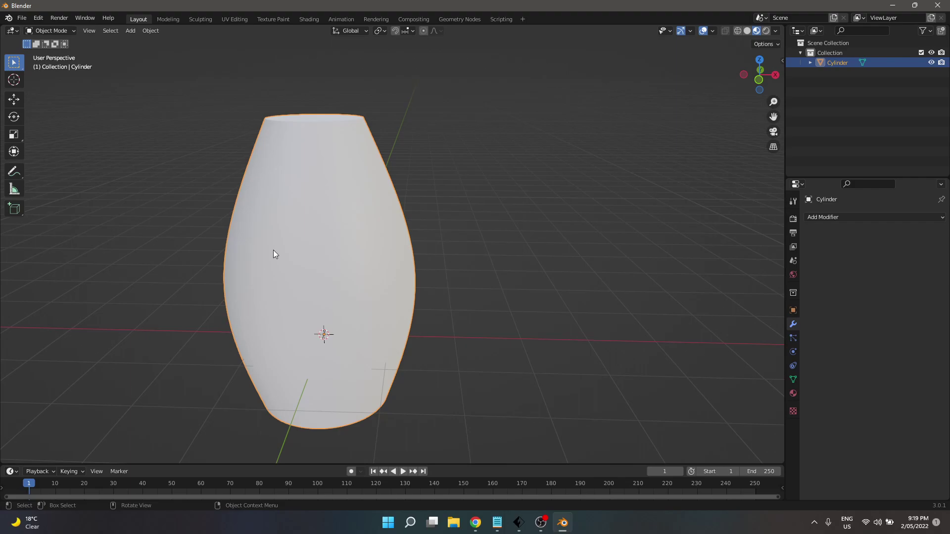
pyautogui.scroll(-3, 381, 297)
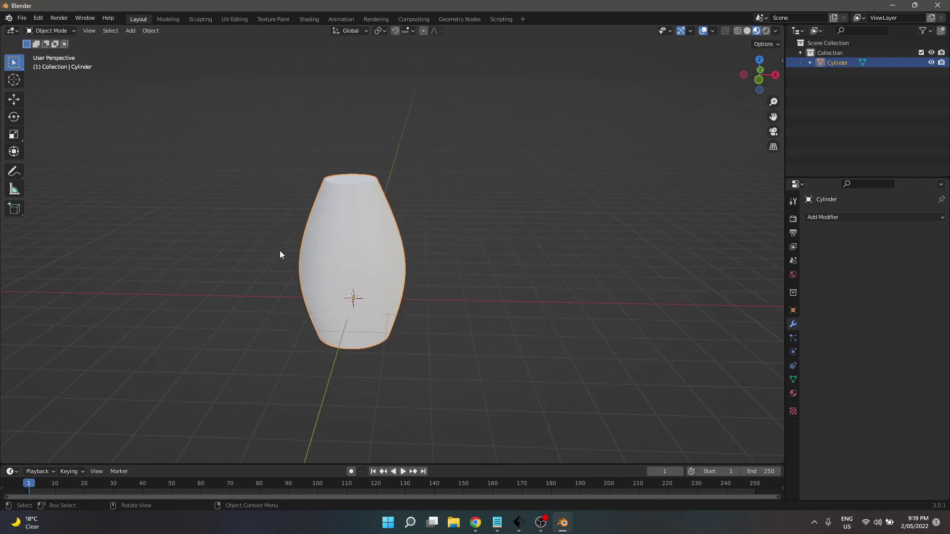
pyautogui.moveTo(286, 256); pyautogui.dragTo(414, 74, button='middle')
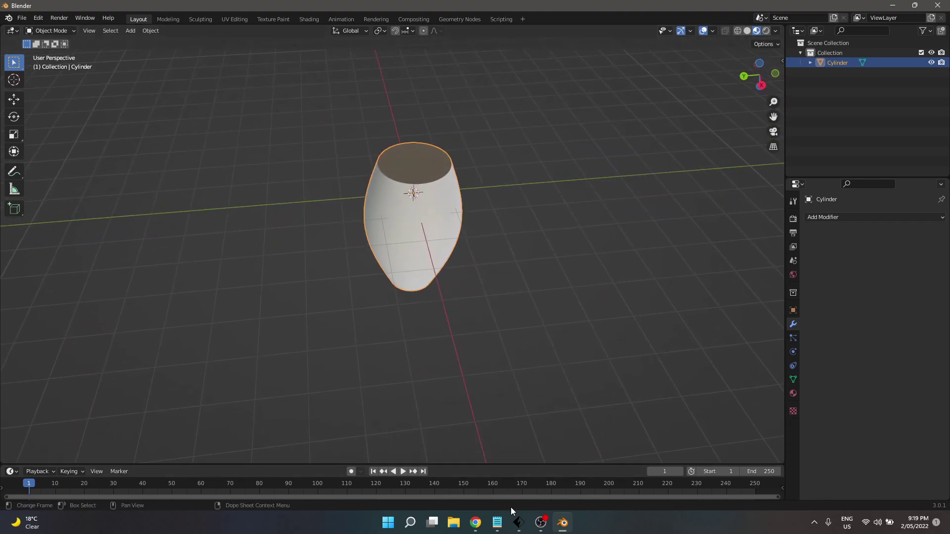
pyautogui.moveTo(540, 522)
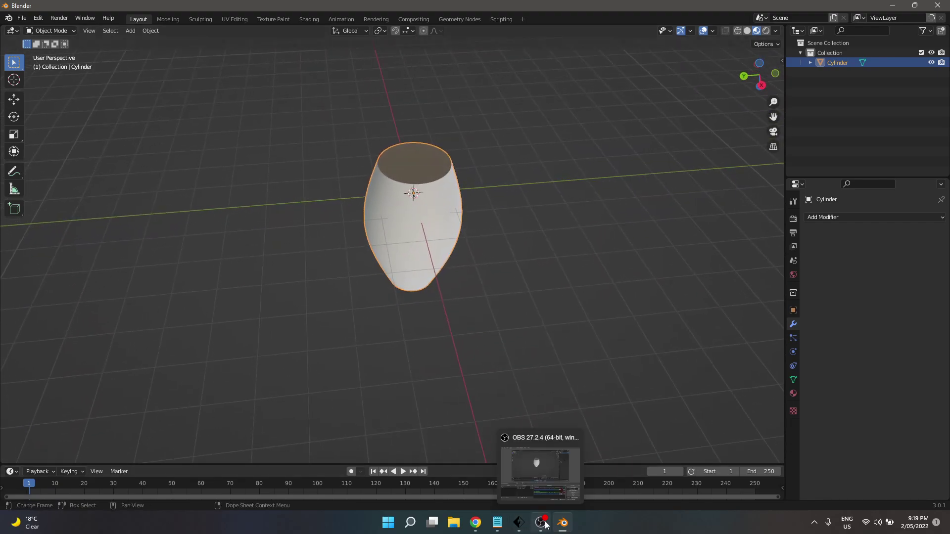
# Back in FlashPrint, orbit the slice preview to look into the vase's open top
pyautogui.click(518, 524)
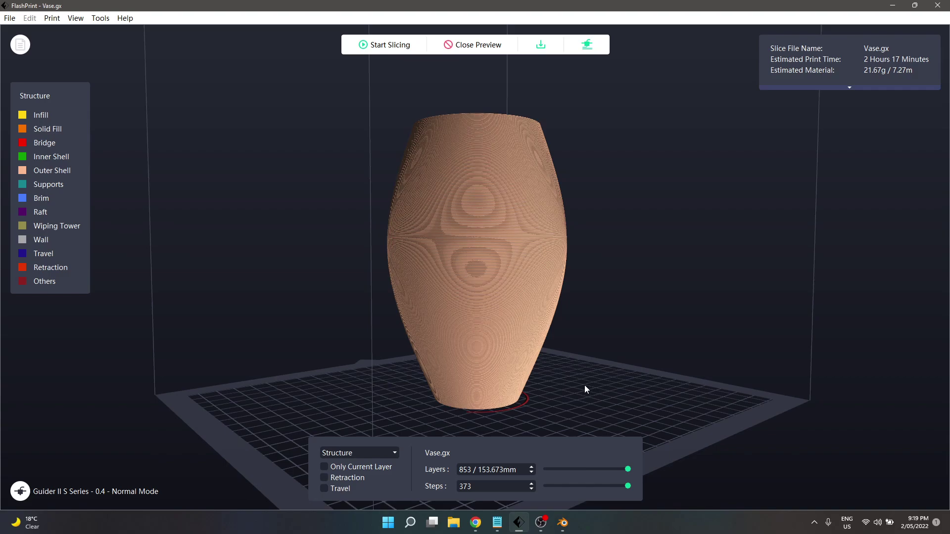
pyautogui.moveTo(584, 385); pyautogui.dragTo(649, 408)
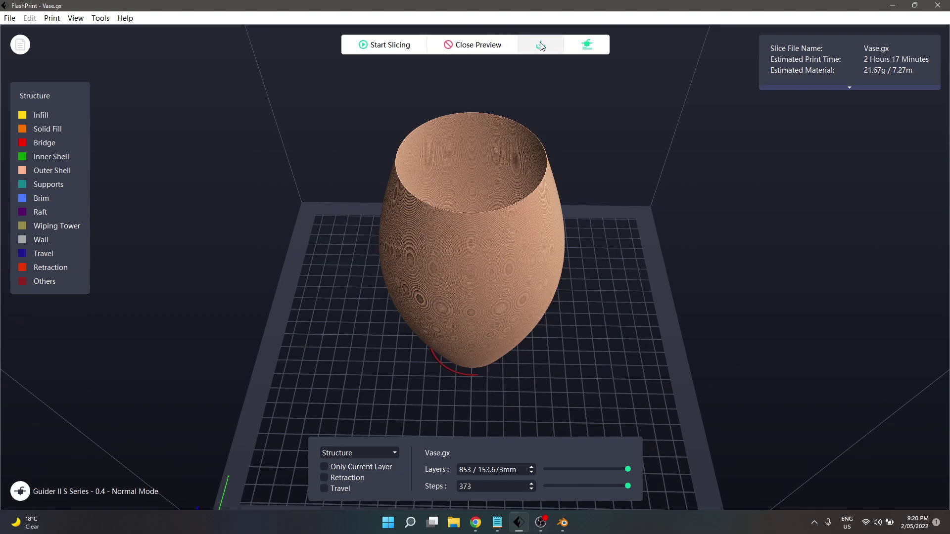
# Delete the vase and load the rose example STL, ignoring the model error warning
pyautogui.click(468, 45)
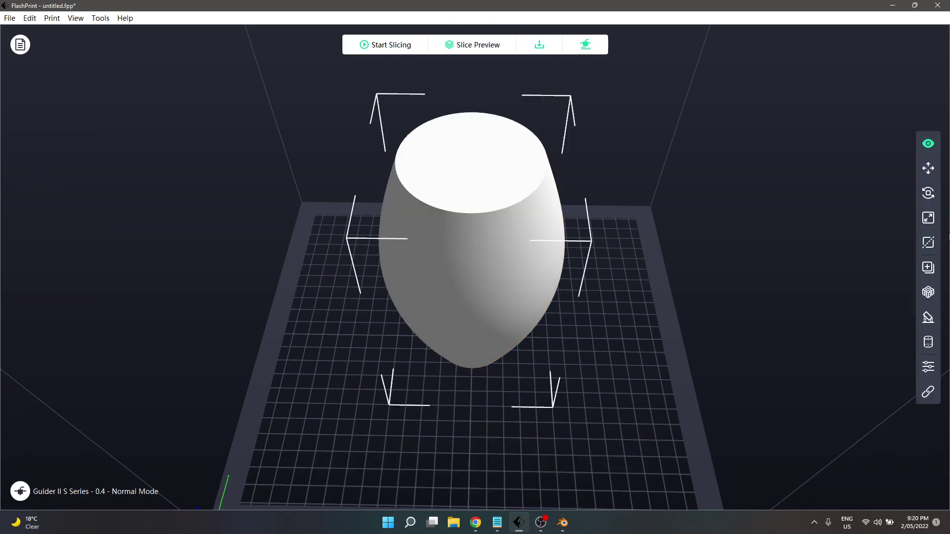
pyautogui.click(928, 220)
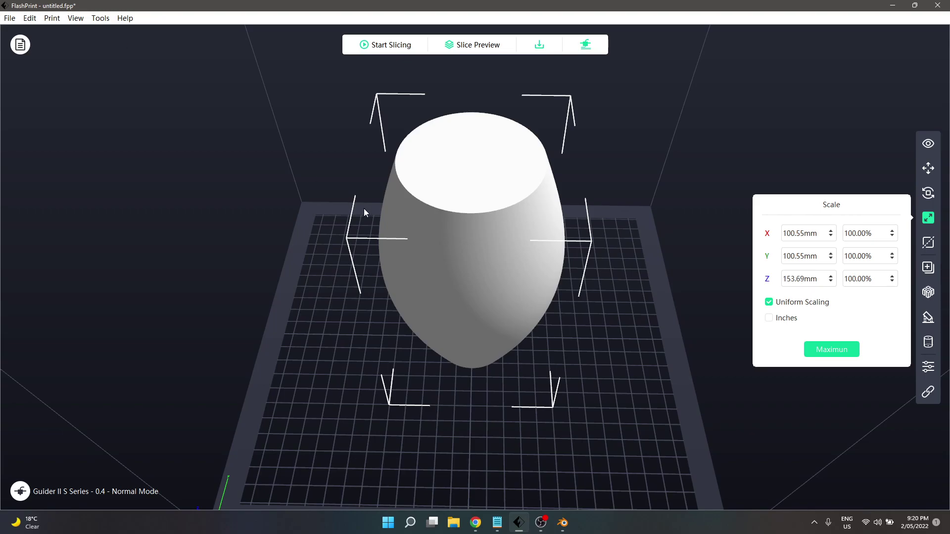
pyautogui.press('Delete')
pyautogui.click(10, 17)
pyautogui.click(23, 58)
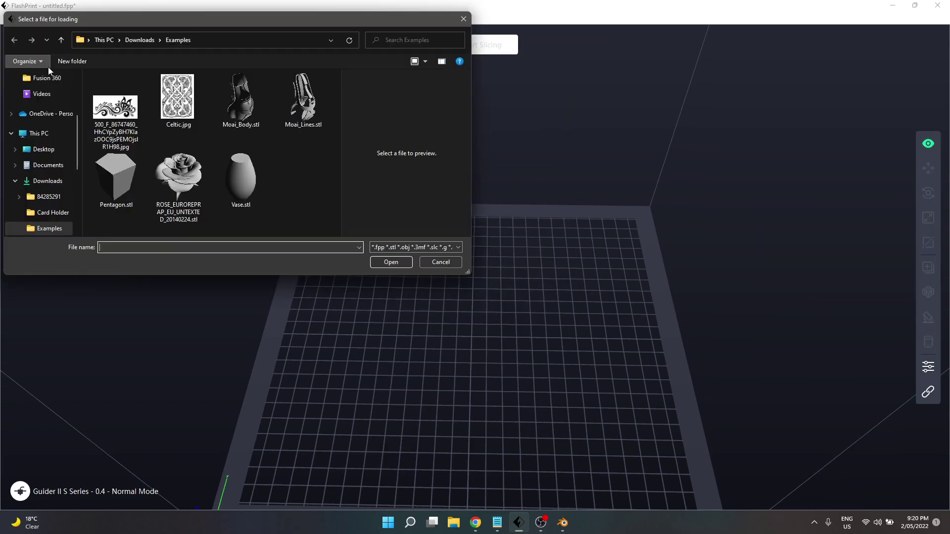
pyautogui.click(197, 163)
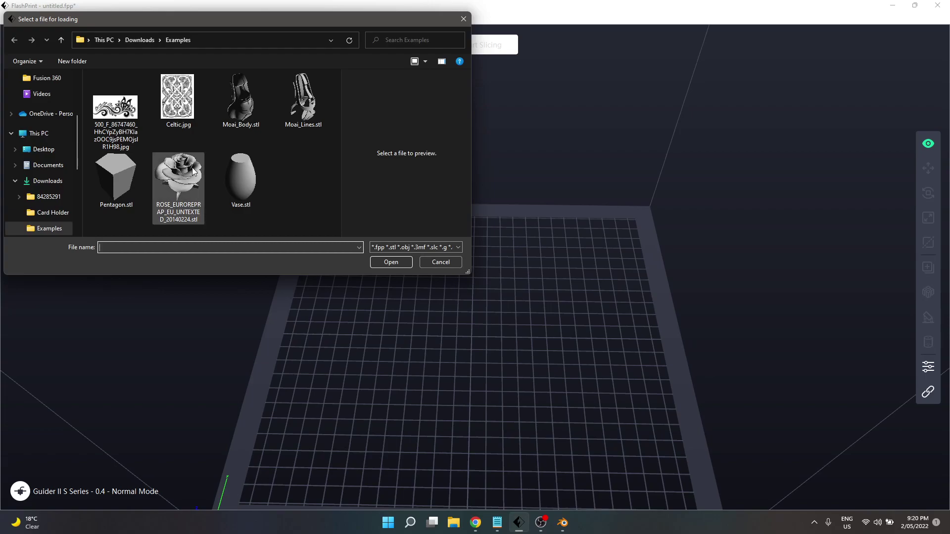
pyautogui.click(378, 265)
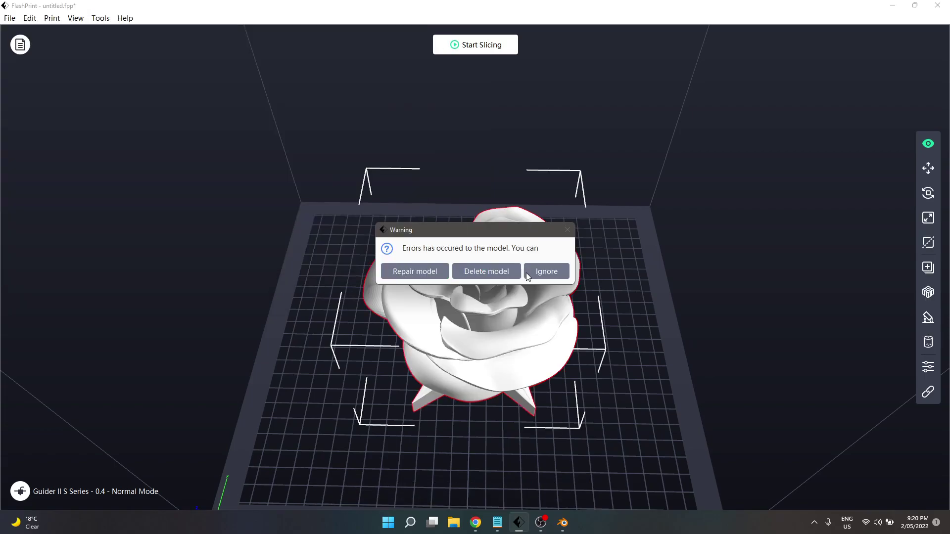
pyautogui.click(530, 271)
# Scale the rose uniformly to 50% and slice it
pyautogui.click(929, 218)
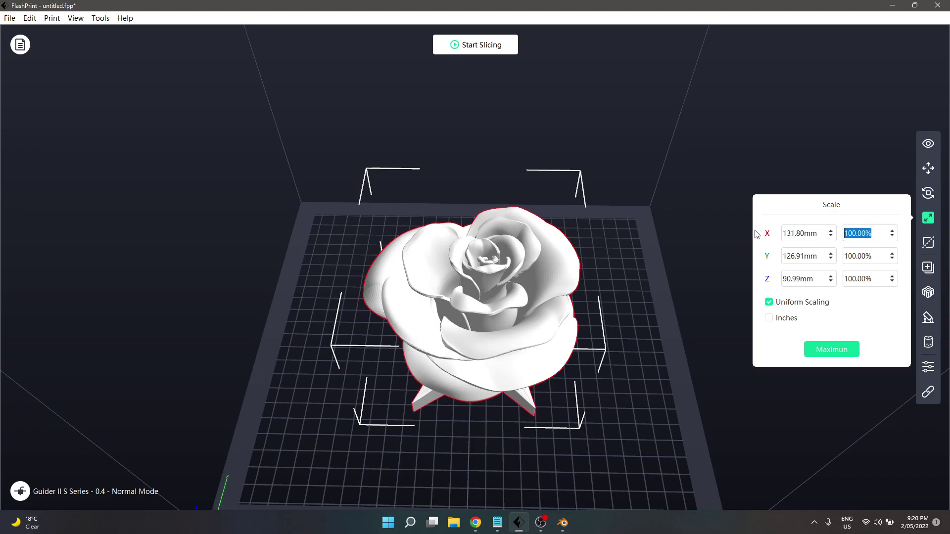
pyautogui.write('50')
pyautogui.press('Return')
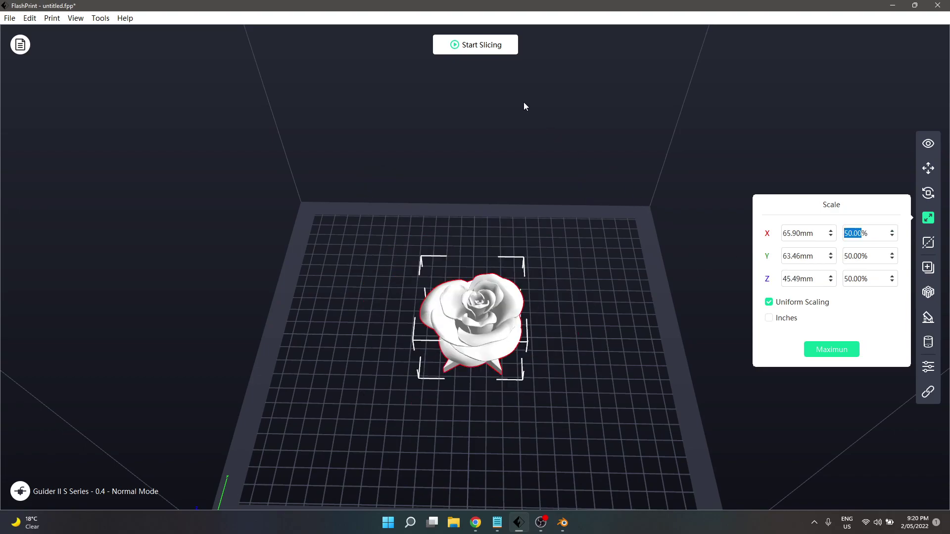
pyautogui.click(483, 45)
pyautogui.click(733, 385)
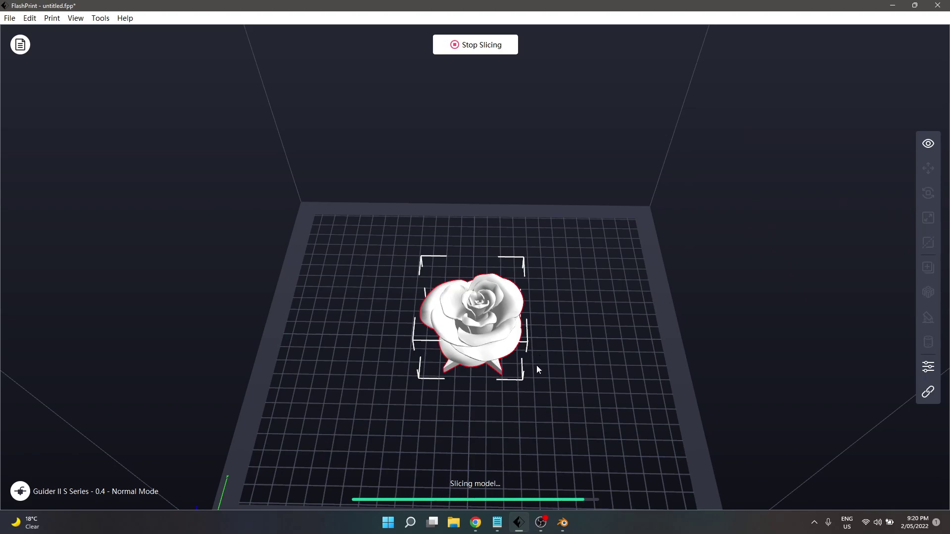
# Zoom and orbit the rose slice preview (252 layers) to inspect its layers from several angles
pyautogui.scroll(5, 527, 287)
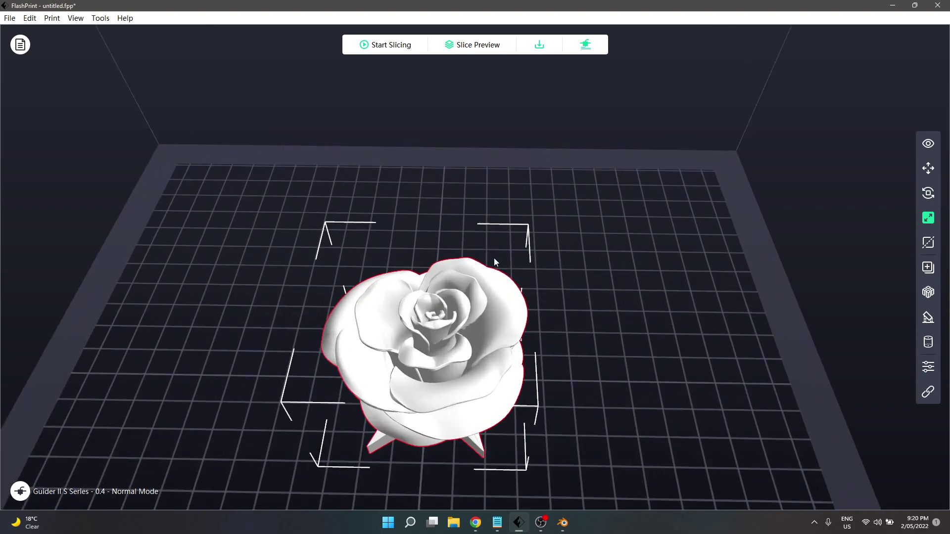
pyautogui.scroll(4, 492, 258)
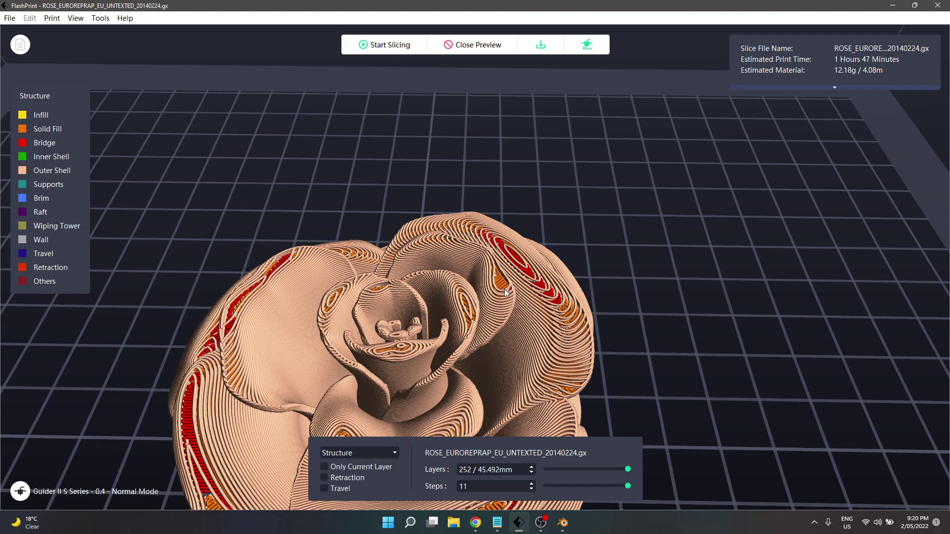
pyautogui.moveTo(681, 343); pyautogui.dragTo(618, 326)
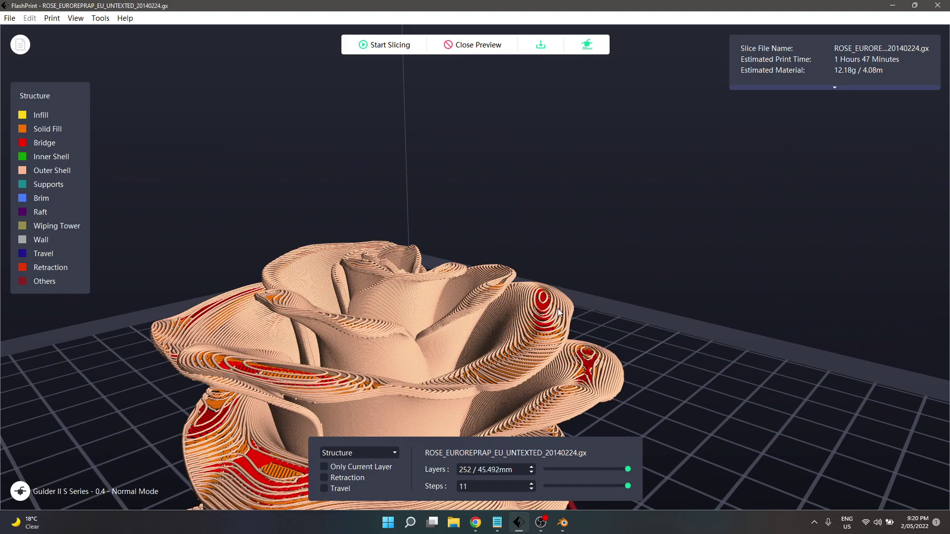
pyautogui.moveTo(298, 382)
pyautogui.mouseDown()
pyautogui.moveTo(270, 378)
pyautogui.moveTo(290, 381)
pyautogui.mouseUp()
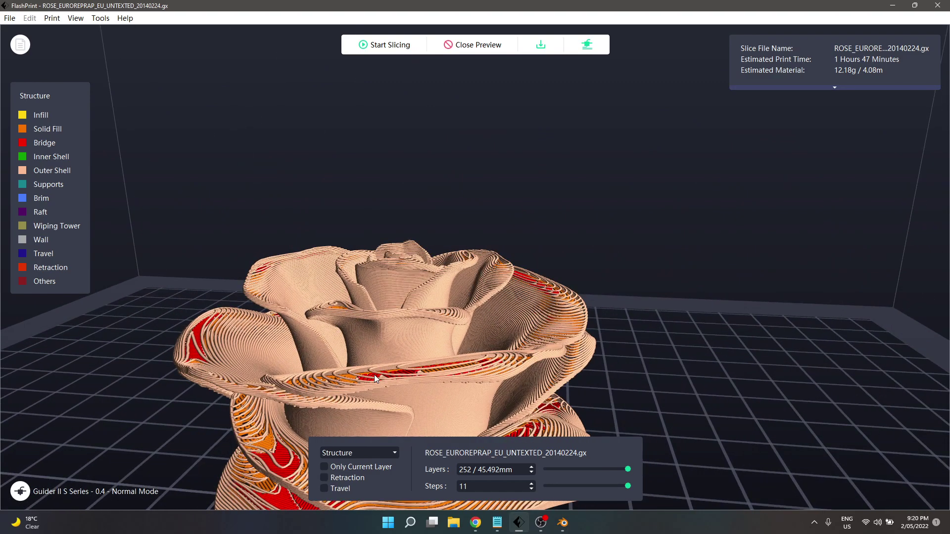
pyautogui.moveTo(374, 374)
pyautogui.mouseDown()
pyautogui.moveTo(396, 361)
pyautogui.moveTo(384, 376)
pyautogui.mouseUp()
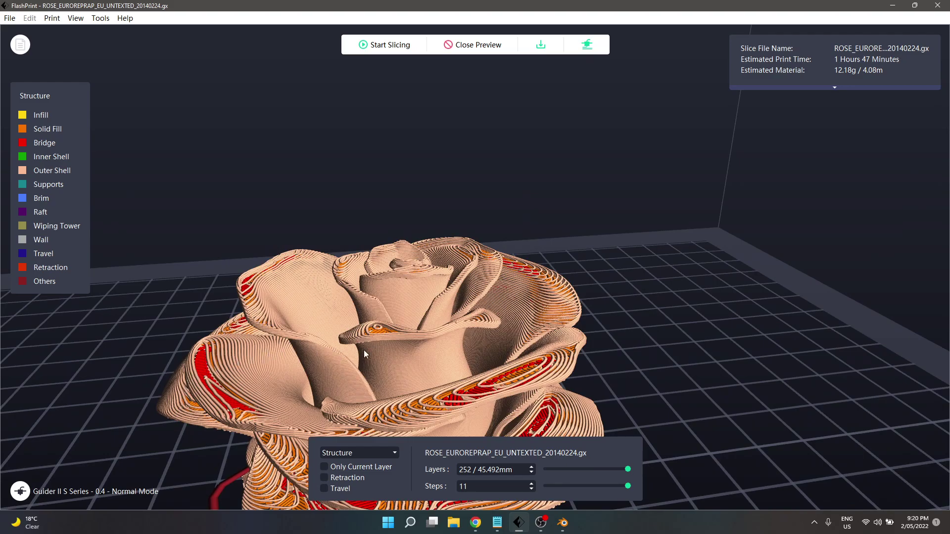
pyautogui.moveTo(525, 369); pyautogui.dragTo(497, 315)
pyautogui.moveTo(254, 338); pyautogui.dragTo(347, 352)
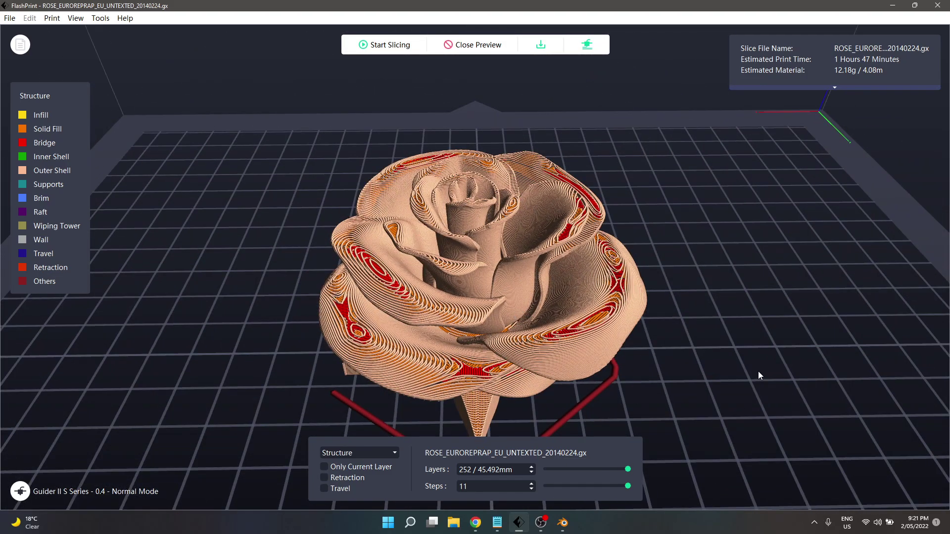
pyautogui.moveTo(514, 345); pyautogui.dragTo(687, 338)
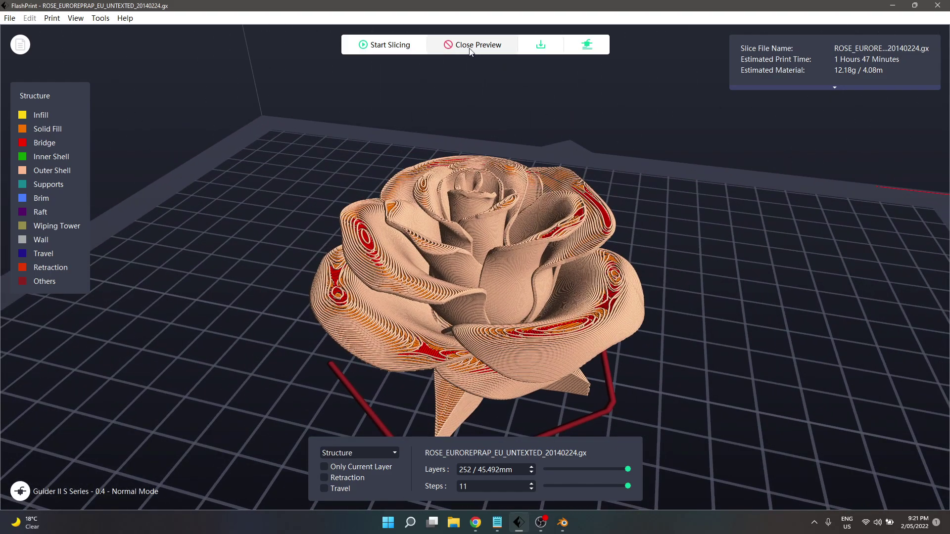
# Delete the rose, load Vase.stl onto the plate and bring up its scale options
pyautogui.click(497, 45)
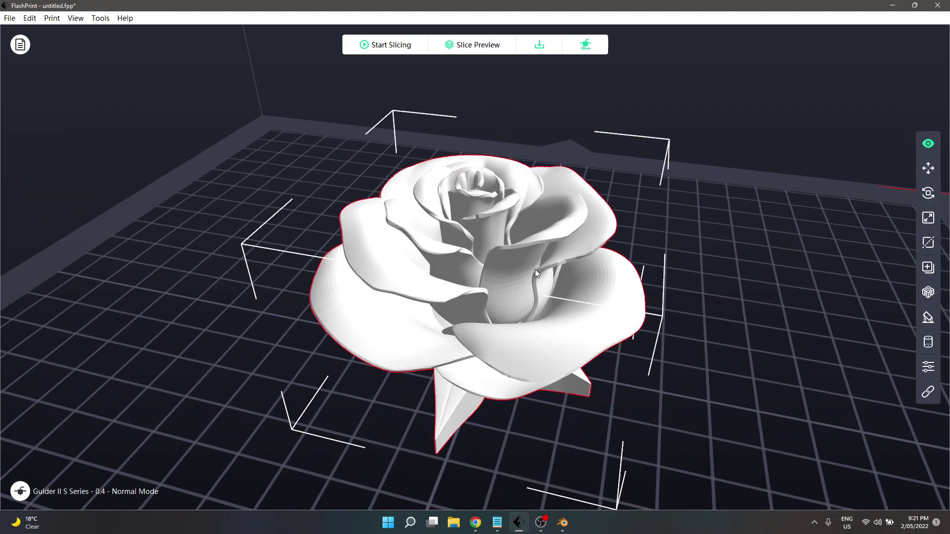
pyautogui.press('Delete')
pyautogui.click(9, 18)
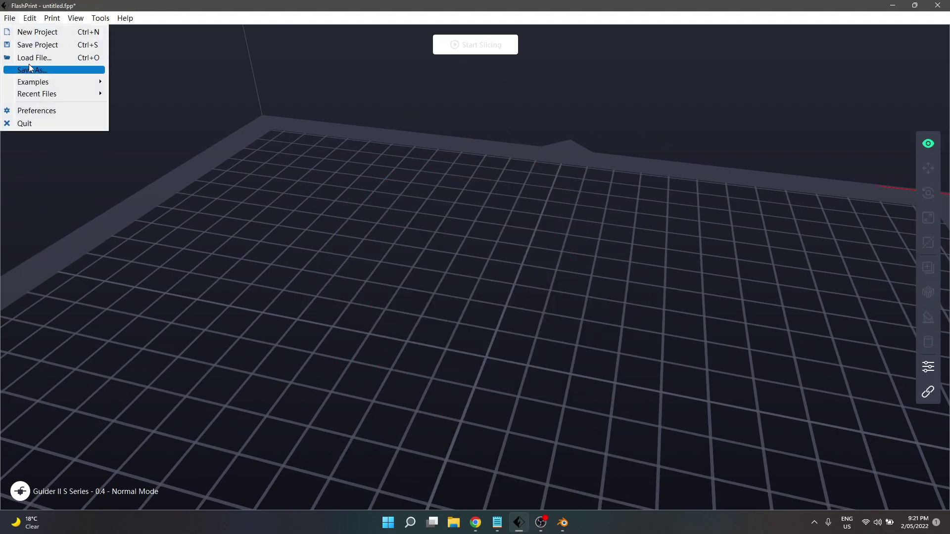
pyautogui.click(53, 64)
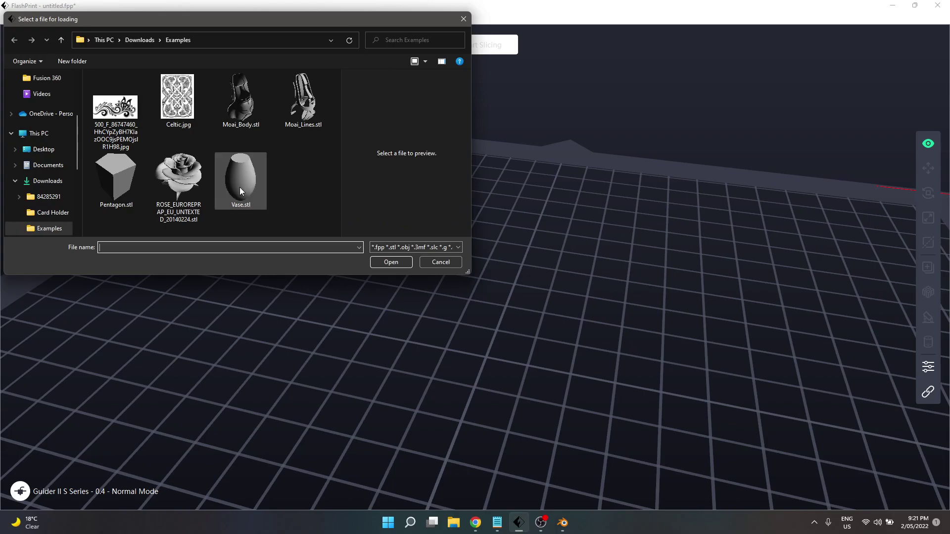
pyautogui.click(238, 183)
pyautogui.click(390, 262)
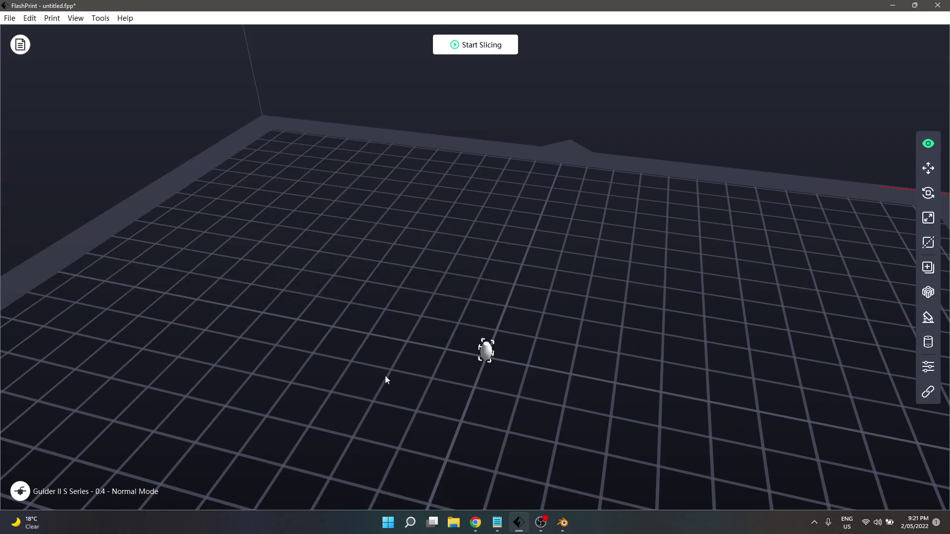
pyautogui.click(929, 248)
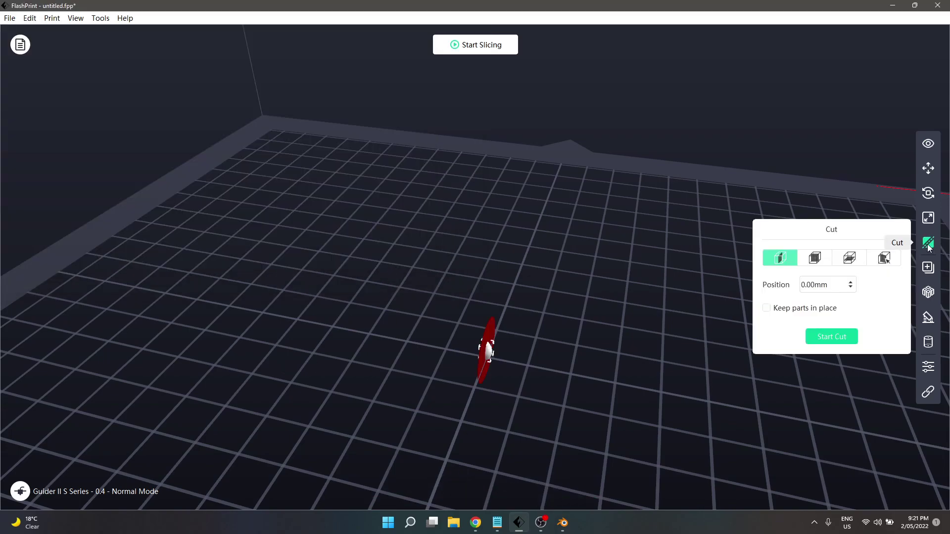
pyautogui.click(928, 218)
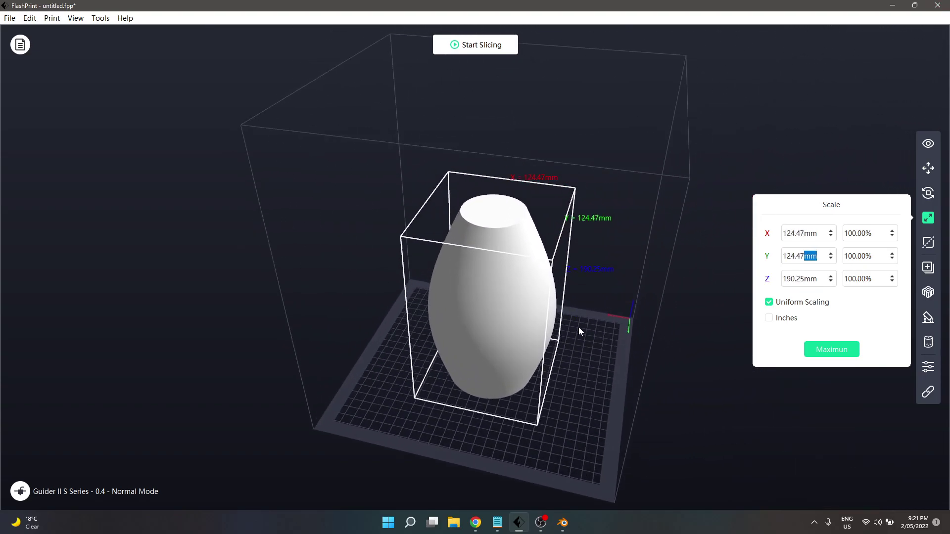
# Rotate the vase 180° about the X axis in two 90° turns
pyautogui.click(927, 193)
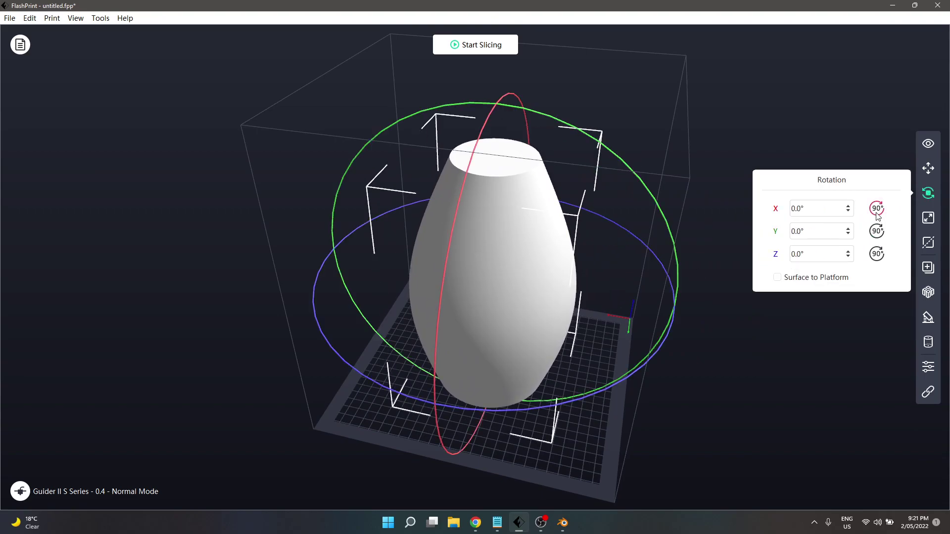
pyautogui.click(876, 211)
pyautogui.click(877, 211)
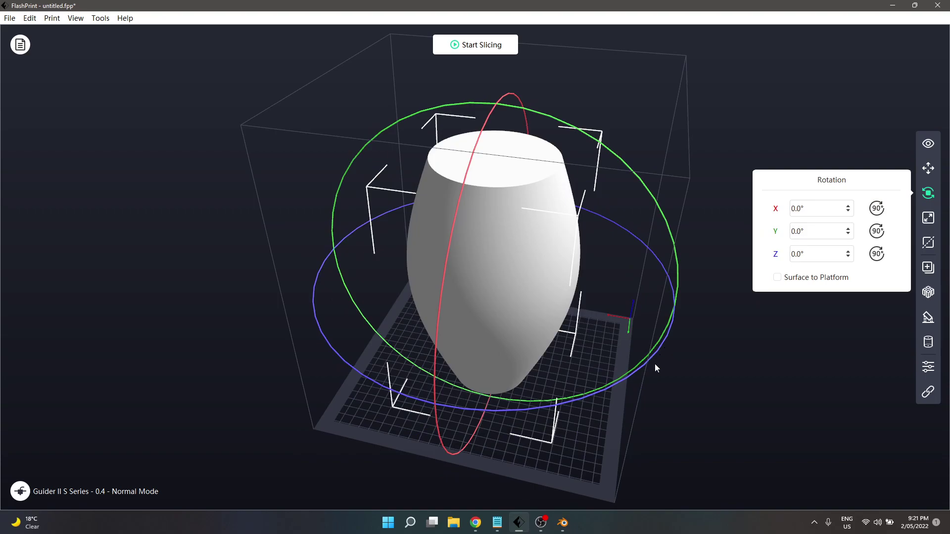
pyautogui.moveTo(644, 422)
pyautogui.mouseDown()
pyautogui.moveTo(578, 411)
pyautogui.moveTo(672, 409)
pyautogui.moveTo(654, 423)
pyautogui.mouseUp()
# Choose pillar-style supports and generate supports automatically for the vase
pyautogui.click(928, 317)
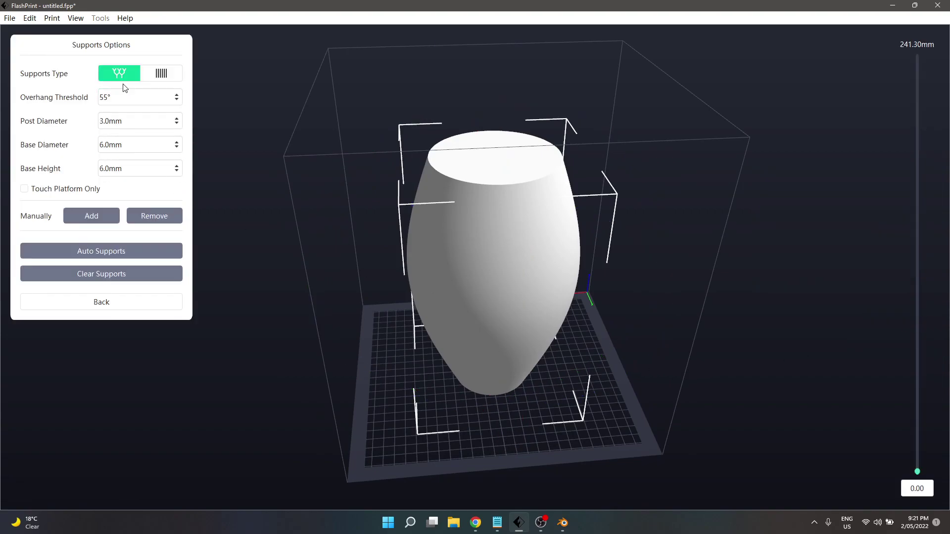
pyautogui.click(154, 73)
pyautogui.click(126, 204)
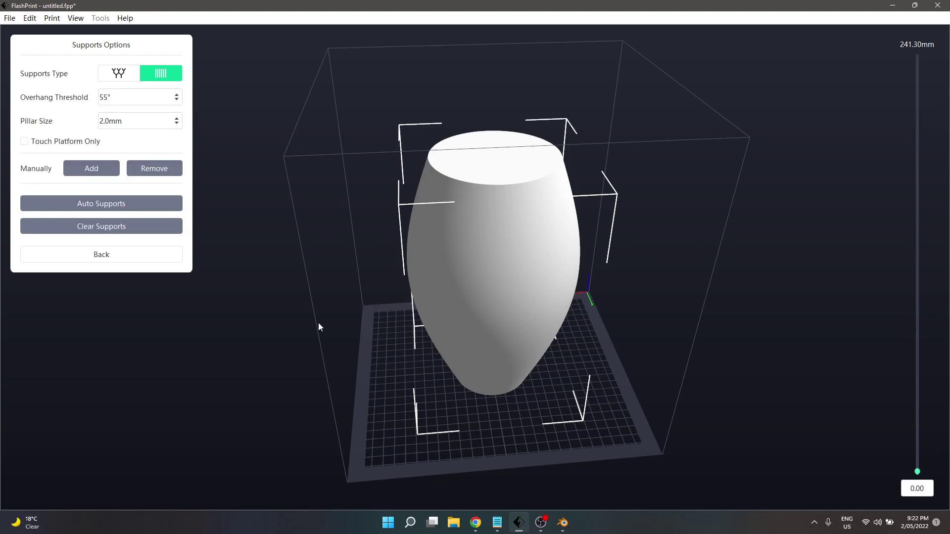
pyautogui.moveTo(348, 343); pyautogui.dragTo(541, 355)
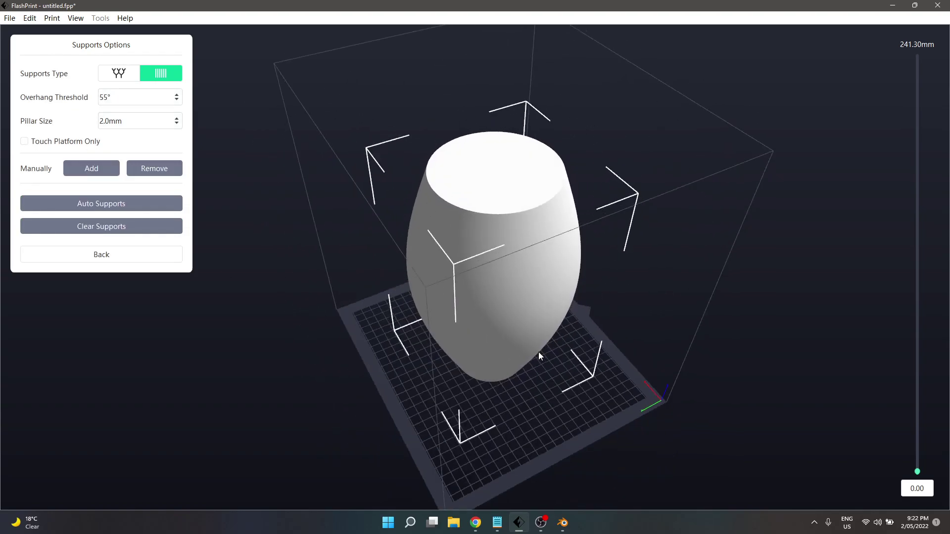
# Set the vase's height to 250 mm with uniform scaling (163.57 × 163.57 mm, 103.64%)
pyautogui.click(128, 261)
pyautogui.moveTo(729, 265); pyautogui.dragTo(587, 156)
pyautogui.click(928, 220)
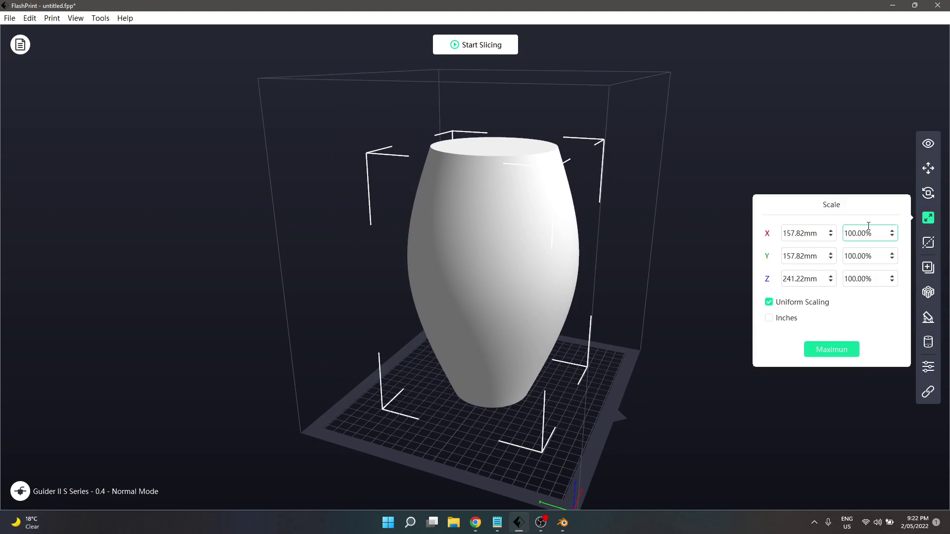
pyautogui.moveTo(819, 280); pyautogui.dragTo(723, 262)
pyautogui.write('250')
pyautogui.press('Return')
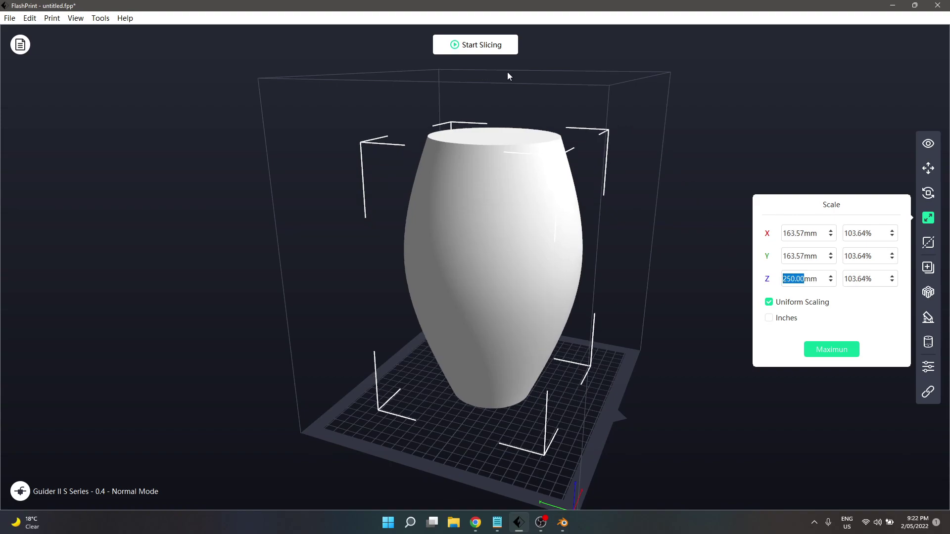